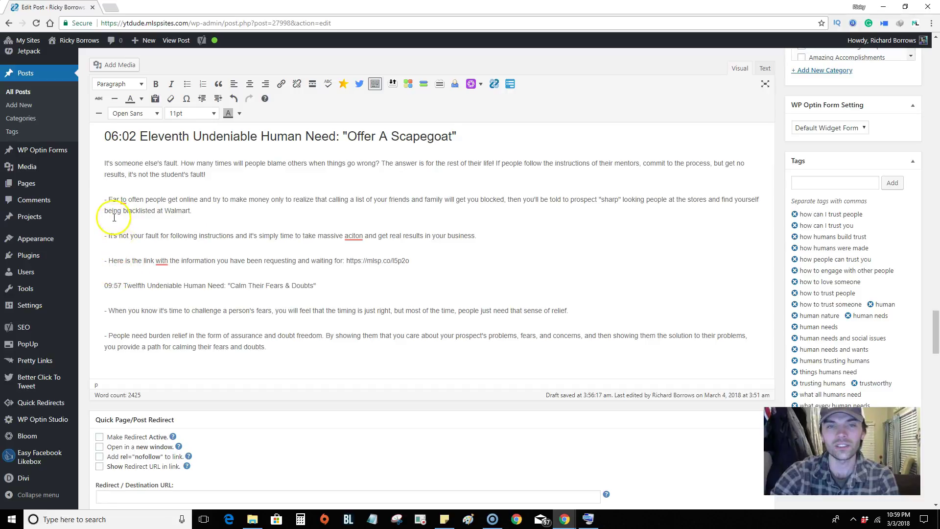
Open the On-Screen Keyboard, move it below the post text, and place the cursor after 'fault!'
{"action": "left_click", "coordinate": [107, 198]}
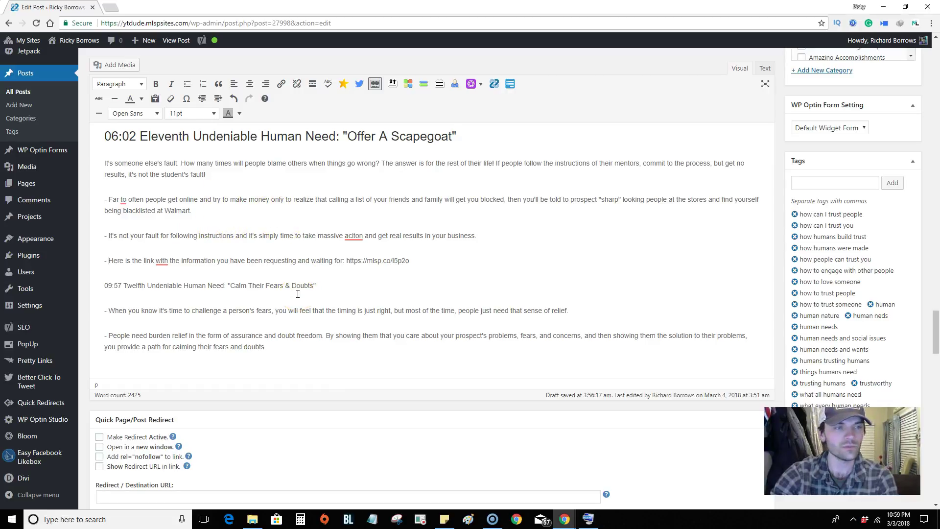
{"action": "left_click", "coordinate": [216, 179]}
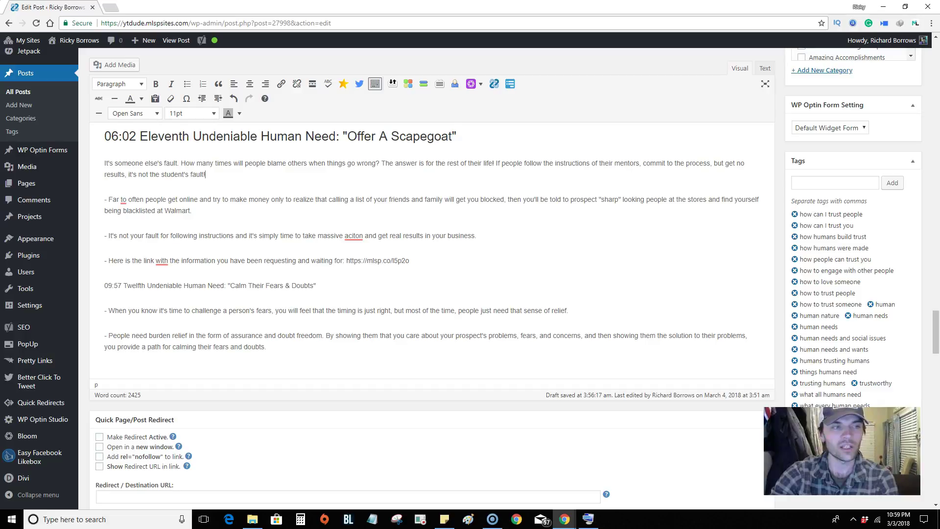
{"action": "left_click", "coordinate": [588, 520]}
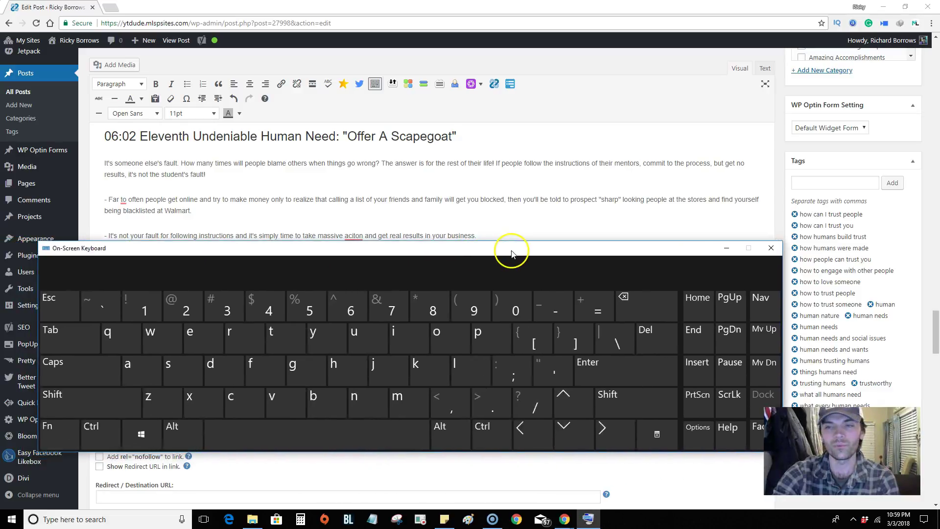
{"action": "left_click_drag", "start_coordinate": [511, 253], "coordinate": [550, 297]}
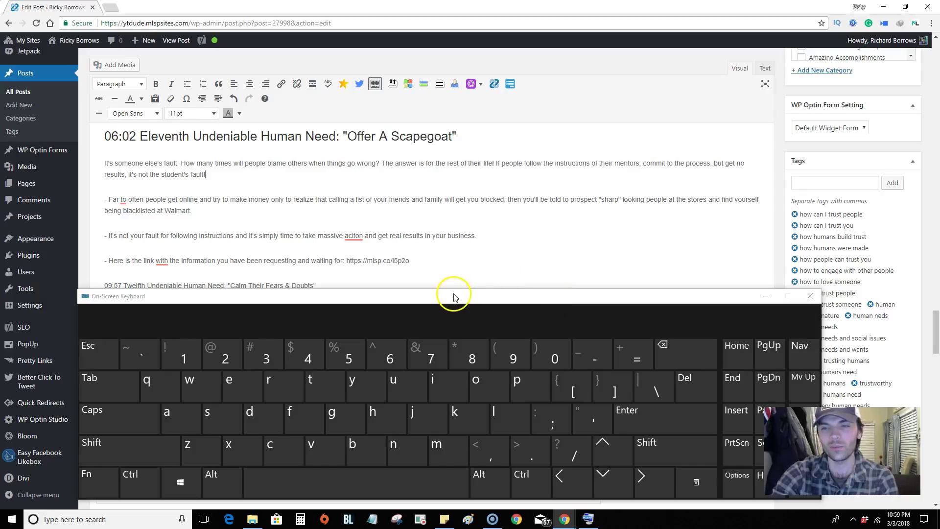
{"action": "left_click_drag", "start_coordinate": [454, 297], "coordinate": [488, 292]}
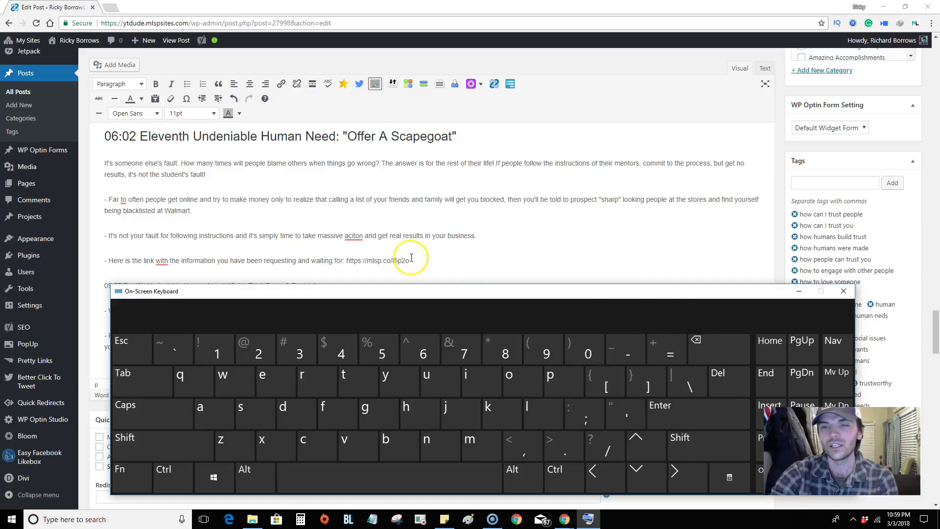
{"action": "left_click", "coordinate": [231, 174]}
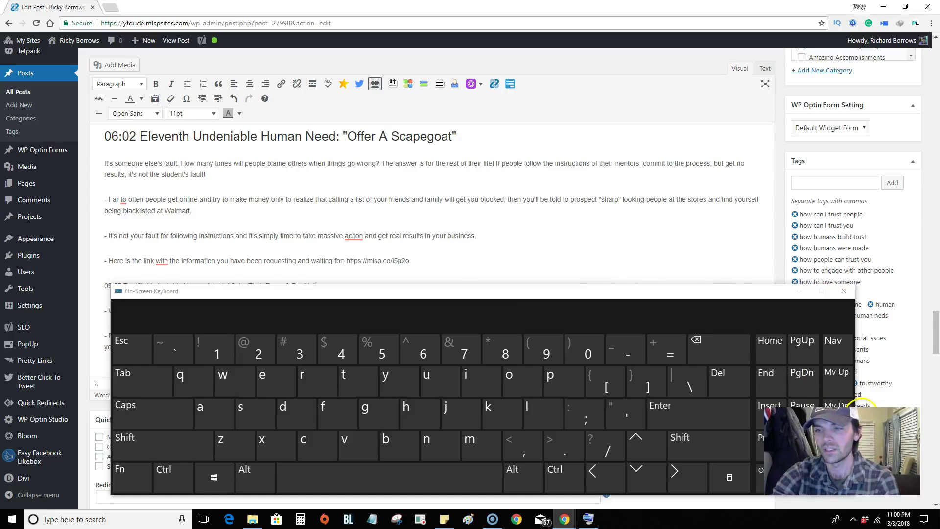
Join the Far to often paragraph onto the first and delete the dash after 'fault!'
{"action": "left_click", "coordinate": [733, 377]}
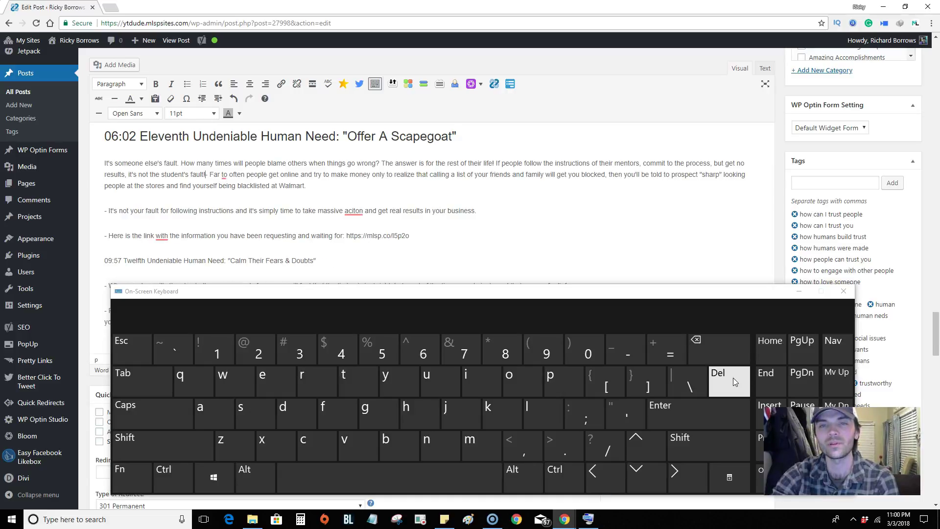
{"action": "left_click", "coordinate": [734, 377]}
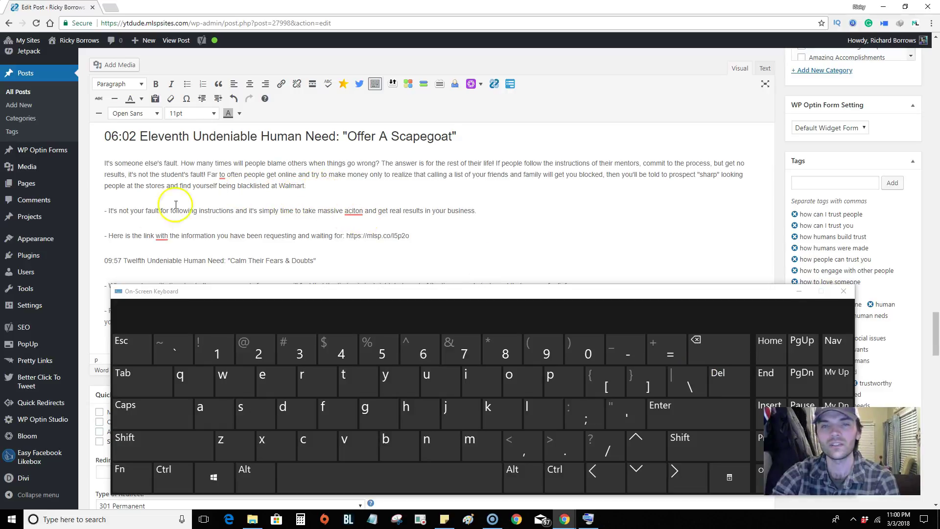
{"action": "left_click", "coordinate": [106, 212]}
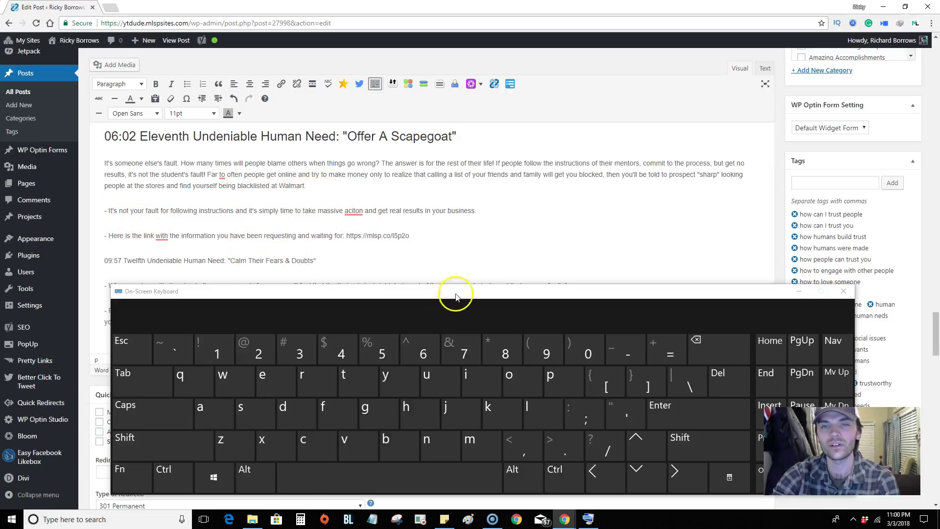
{"action": "left_click", "coordinate": [282, 211]}
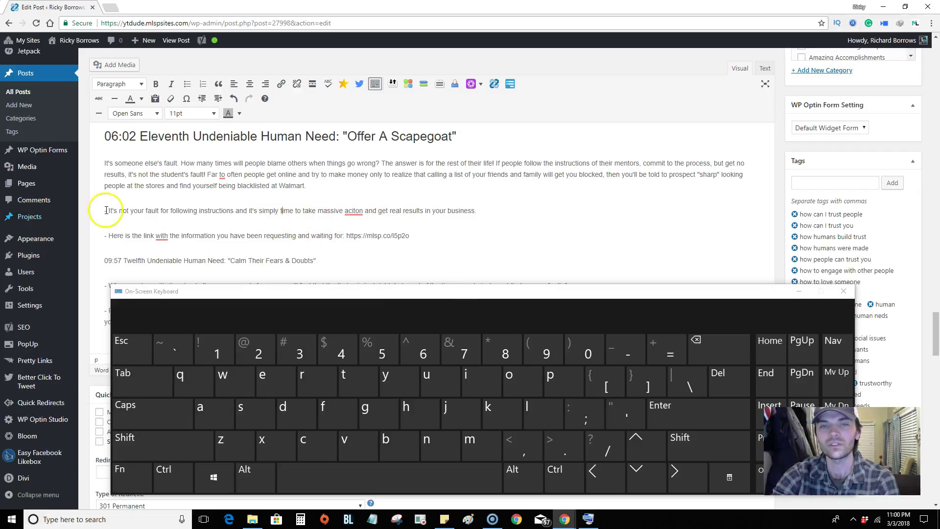
Move the cursor left by characters, then with Ctrl+Left back to before 'instructions'
{"action": "left_click", "coordinate": [606, 476]}
{"action": "left_click", "coordinate": [607, 478]}
{"action": "left_click", "coordinate": [606, 478]}
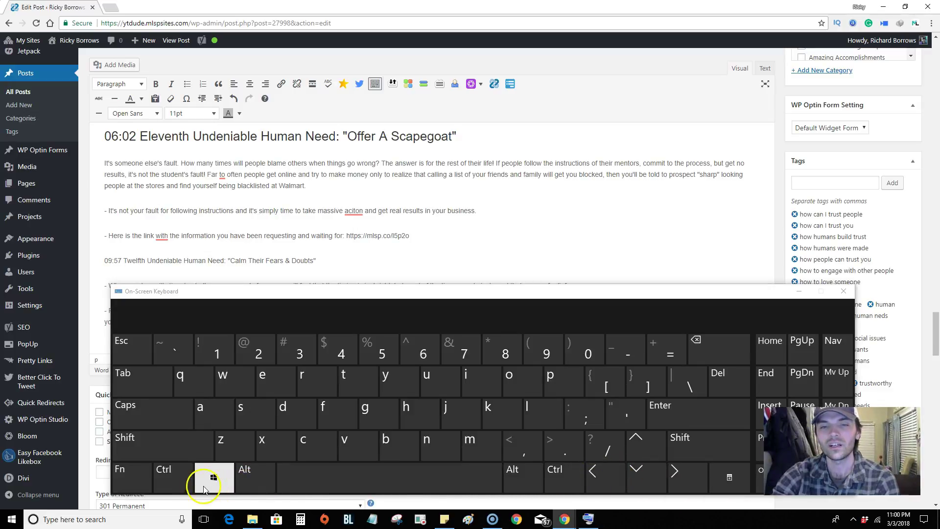
{"action": "left_click", "coordinate": [183, 484]}
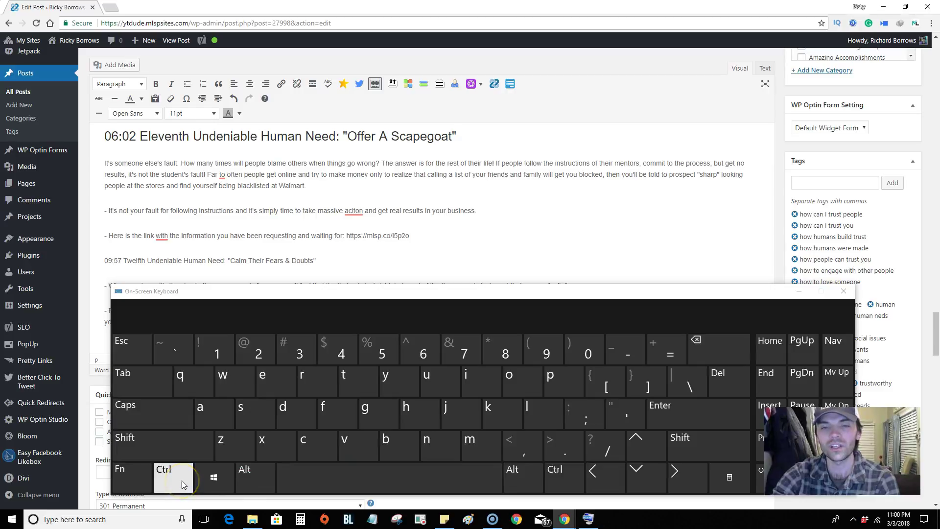
{"action": "left_click", "coordinate": [602, 482]}
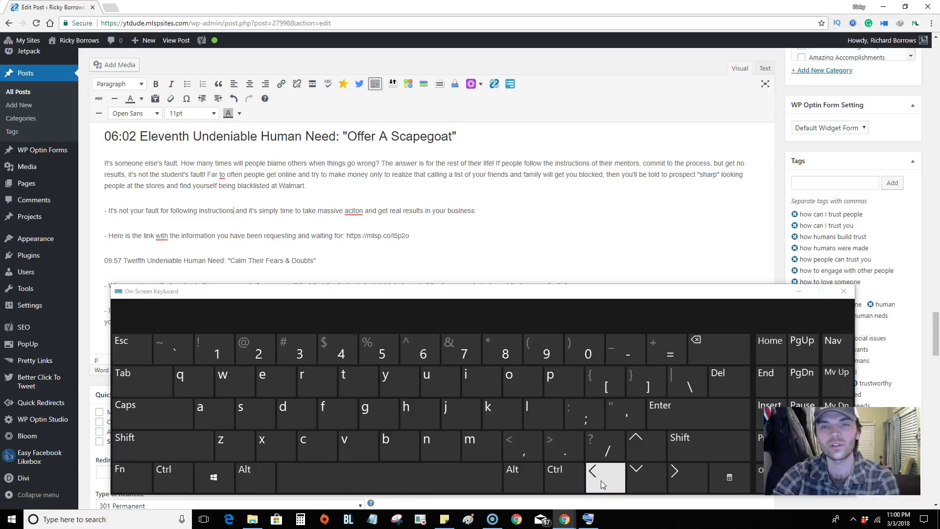
{"action": "left_click", "coordinate": [272, 490]}
{"action": "left_click", "coordinate": [181, 474]}
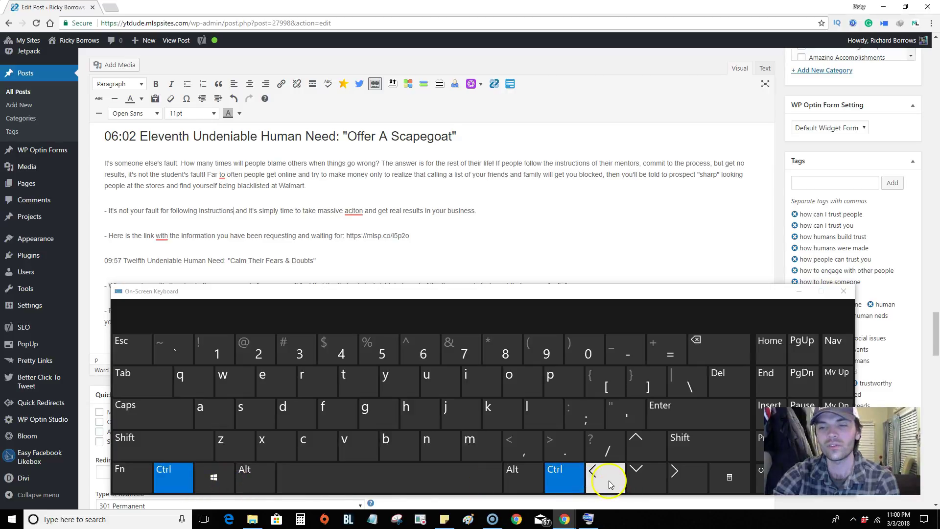
{"action": "left_click", "coordinate": [610, 484]}
Jump back word by word past 'following' and 'for' to just before 'fault'
{"action": "left_click", "coordinate": [172, 485]}
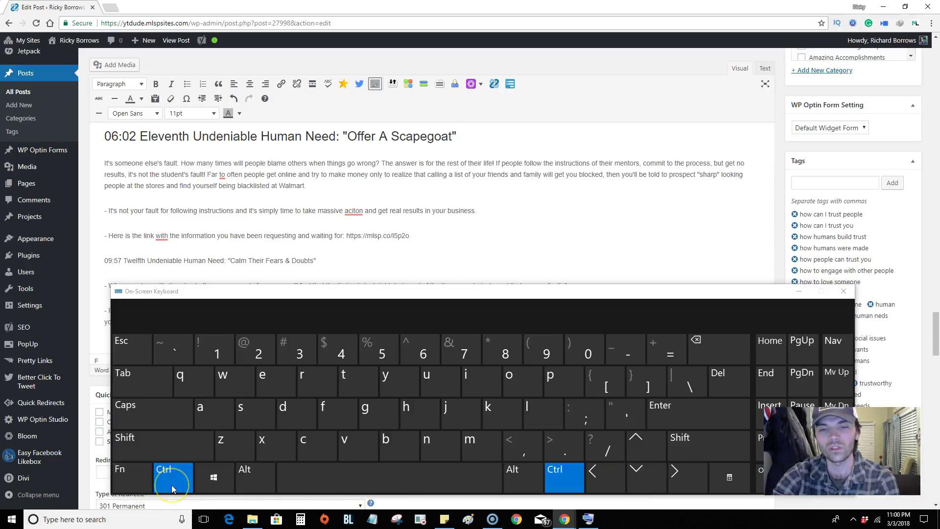
{"action": "left_click", "coordinate": [172, 486]}
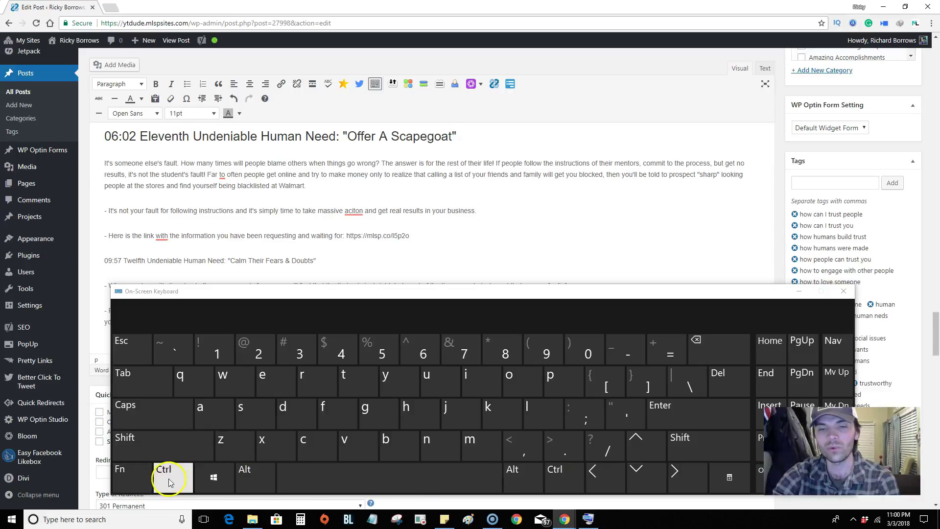
{"action": "left_click", "coordinate": [168, 479]}
{"action": "left_click", "coordinate": [607, 479]}
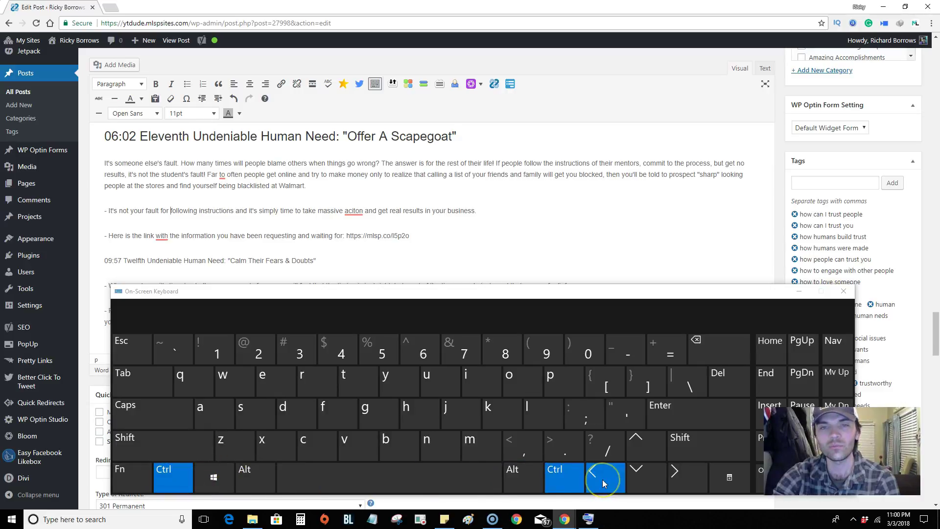
{"action": "left_click", "coordinate": [169, 485]}
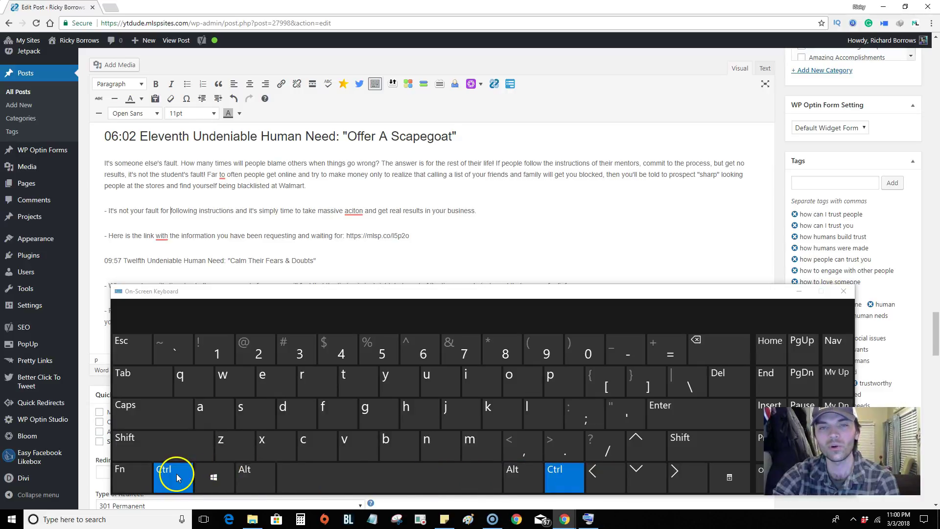
{"action": "left_click", "coordinate": [601, 482]}
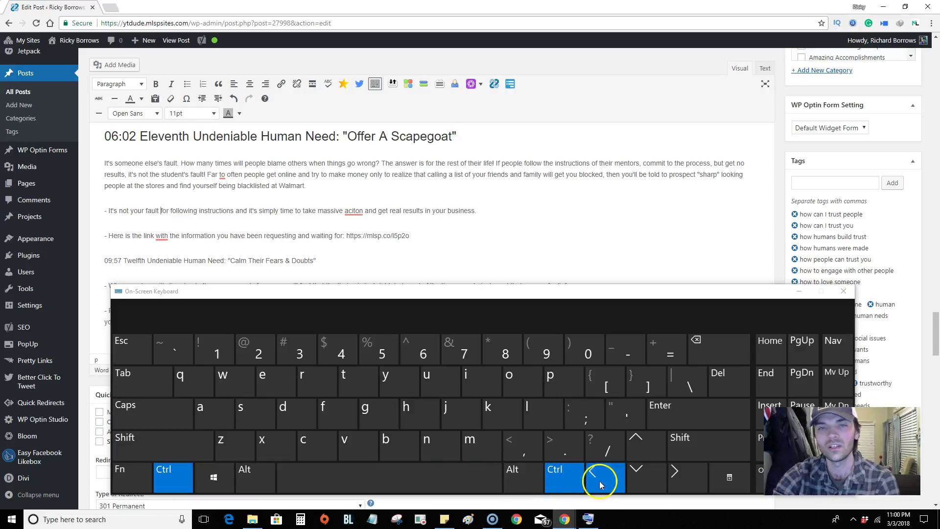
{"action": "left_click", "coordinate": [168, 477]}
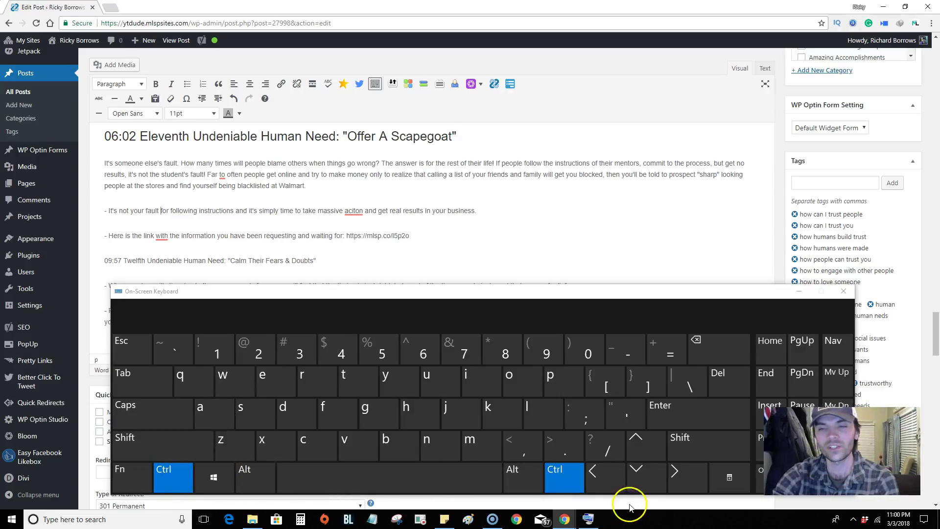
{"action": "left_click", "coordinate": [606, 485]}
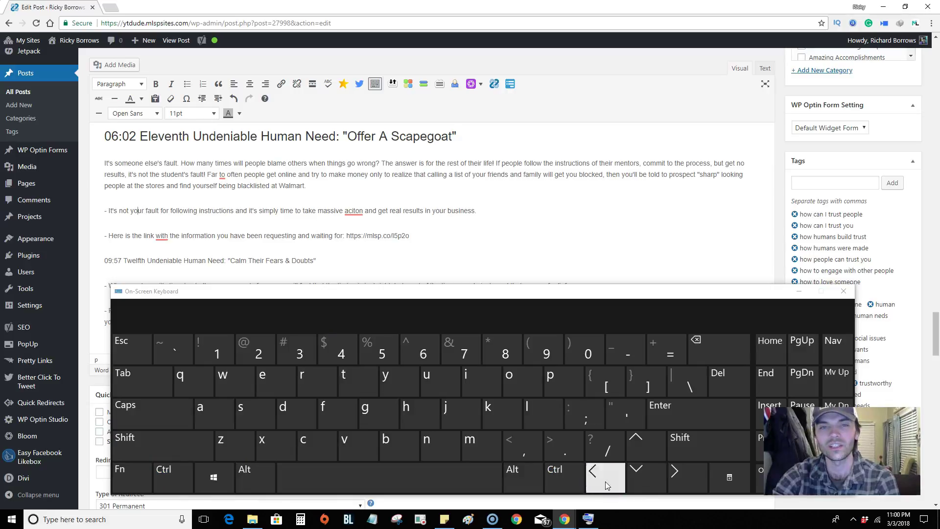
{"action": "left_click", "coordinate": [606, 485]}
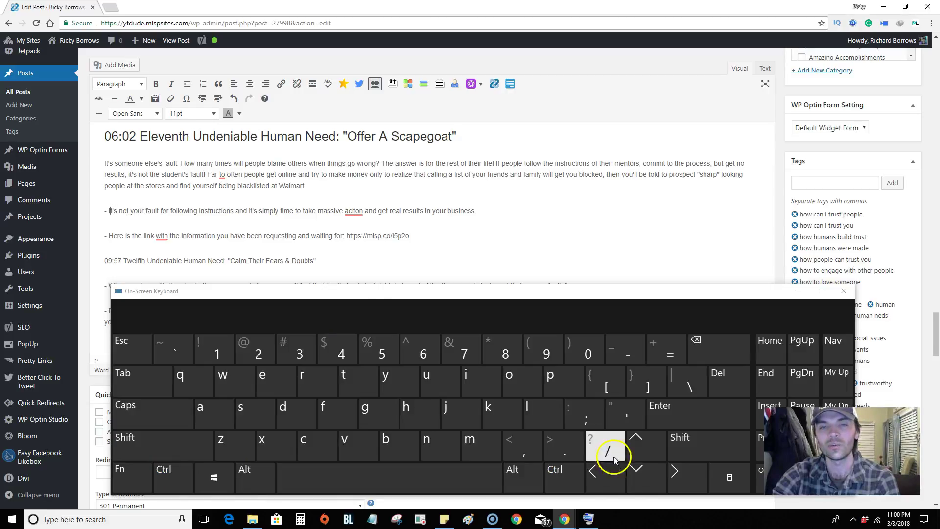
Delete the leading dash and space from the It's not your fault line
{"action": "left_click_drag", "start_coordinate": [265, 210], "coordinate": [270, 211]}
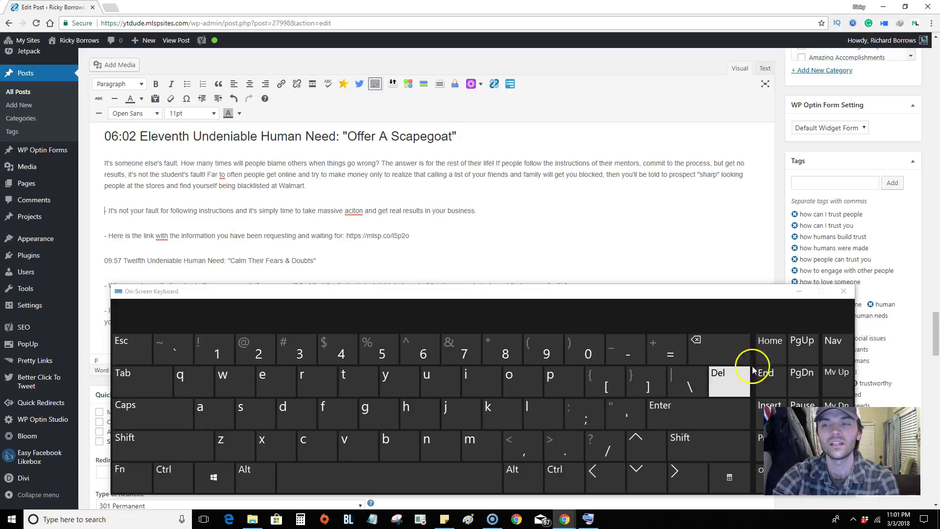
{"action": "left_click", "coordinate": [739, 385]}
{"action": "left_click", "coordinate": [739, 385]}
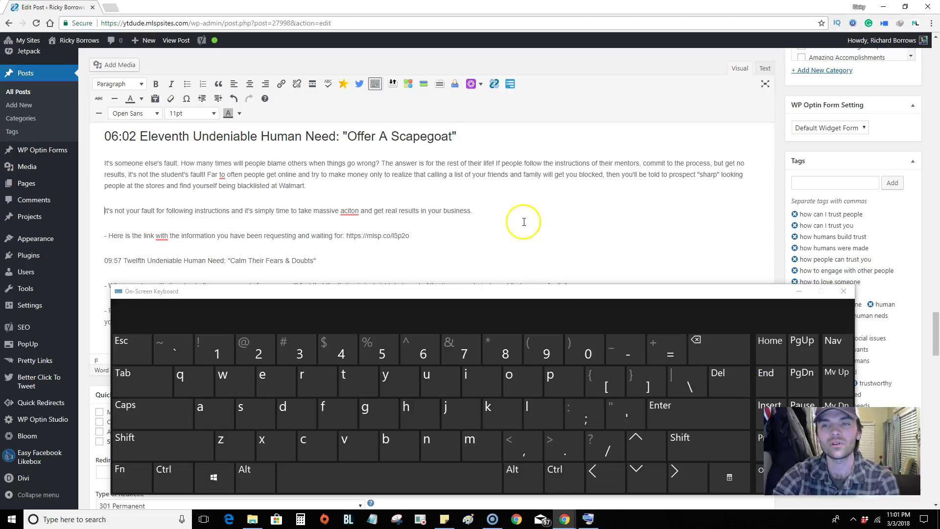
Merge the 'Here is the link' paragraph after 'business.' and remove its leading dash
{"action": "left_click", "coordinate": [770, 385]}
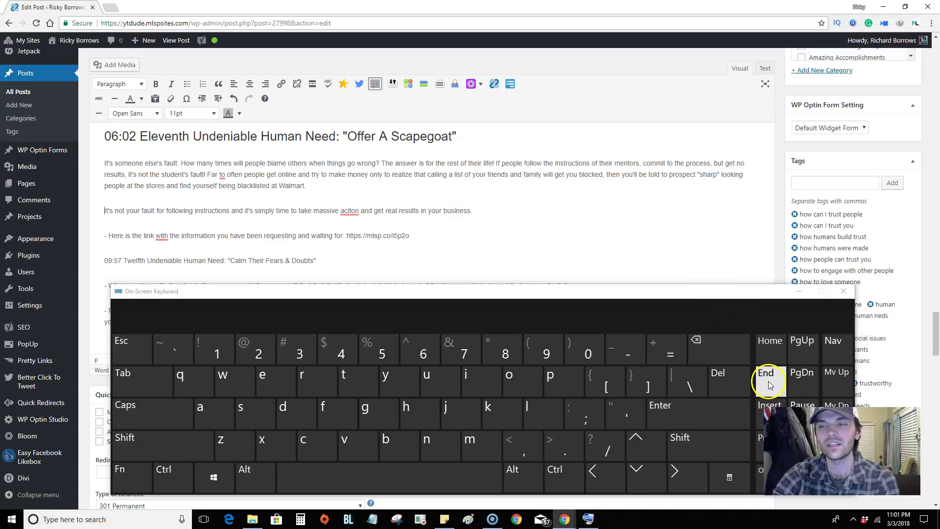
{"action": "left_click", "coordinate": [728, 389]}
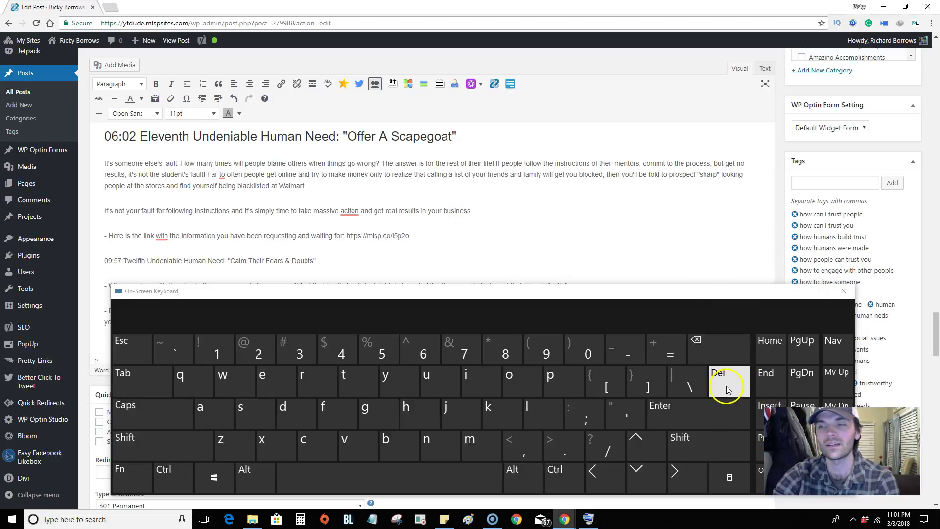
{"action": "left_click", "coordinate": [728, 385]}
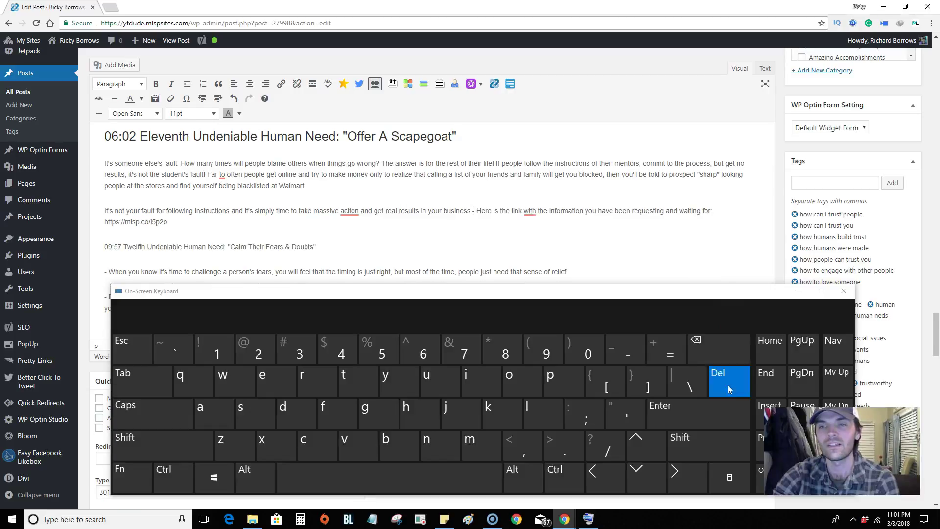
{"action": "left_click", "coordinate": [727, 385]}
{"action": "left_click", "coordinate": [768, 385]}
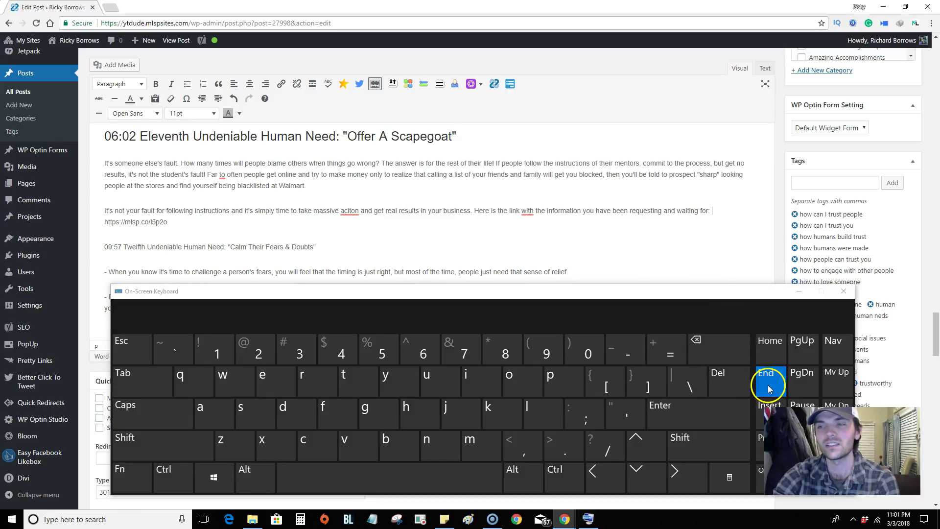
{"action": "left_click", "coordinate": [392, 232]}
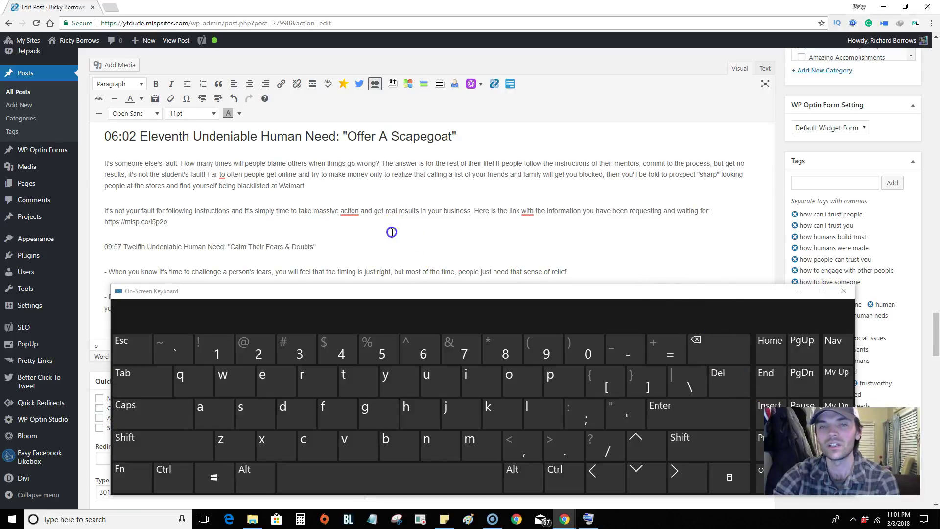
Make the '09:57 Twelfth Undeniable Human Need' line a Heading 2
{"action": "triple_click", "coordinate": [229, 249]}
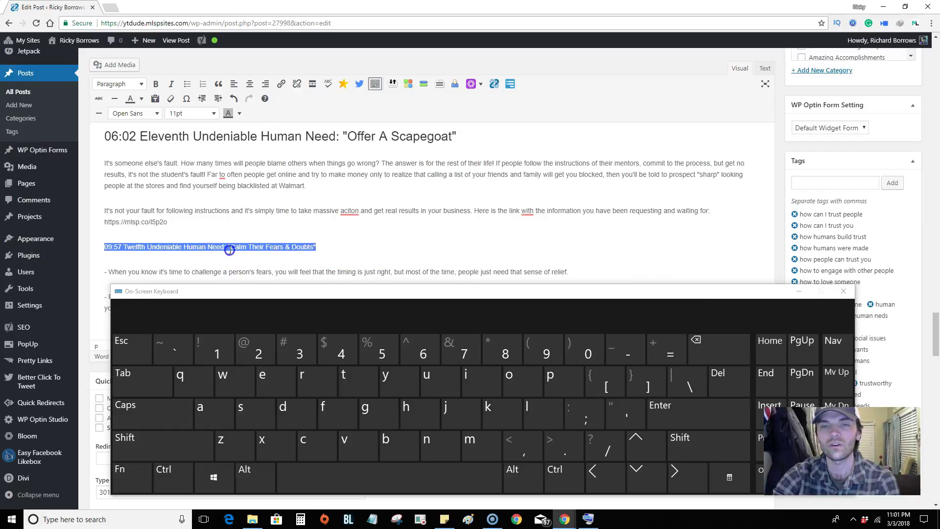
{"action": "left_click", "coordinate": [127, 84]}
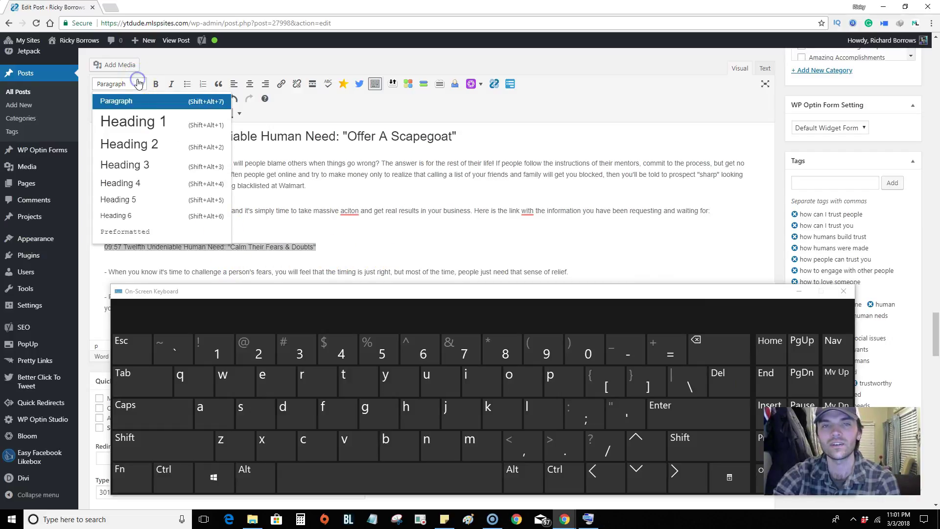
{"action": "left_click", "coordinate": [149, 144]}
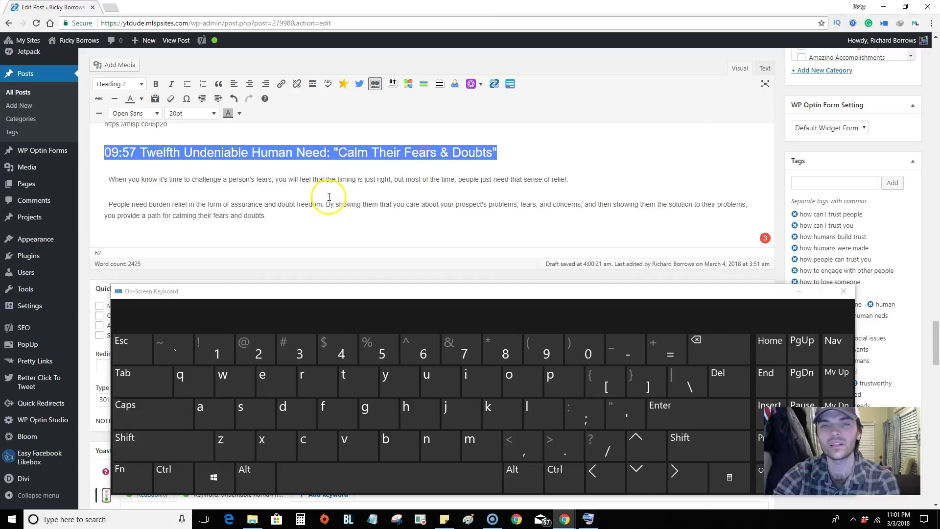
Strip the leading dashes and join the two Calm Their Fears paragraphs into one
{"action": "left_click", "coordinate": [272, 179]}
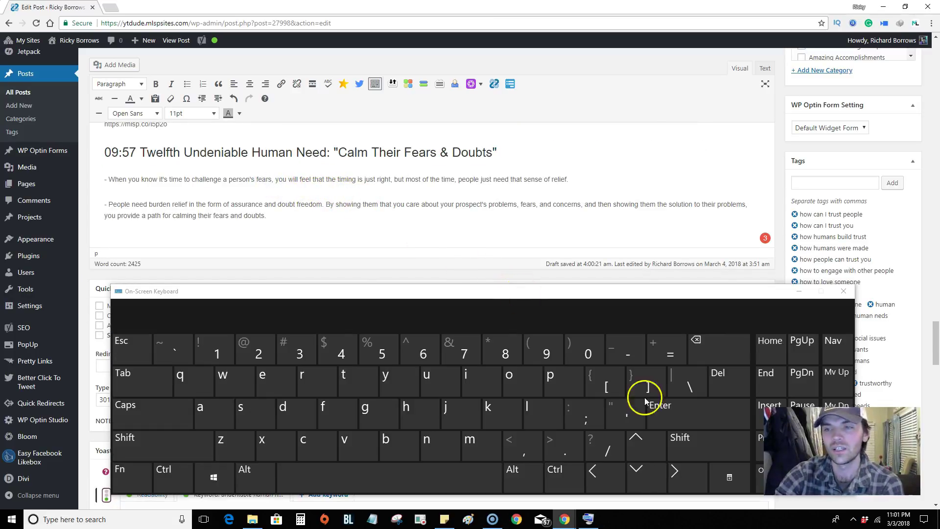
{"action": "left_click", "coordinate": [770, 353]}
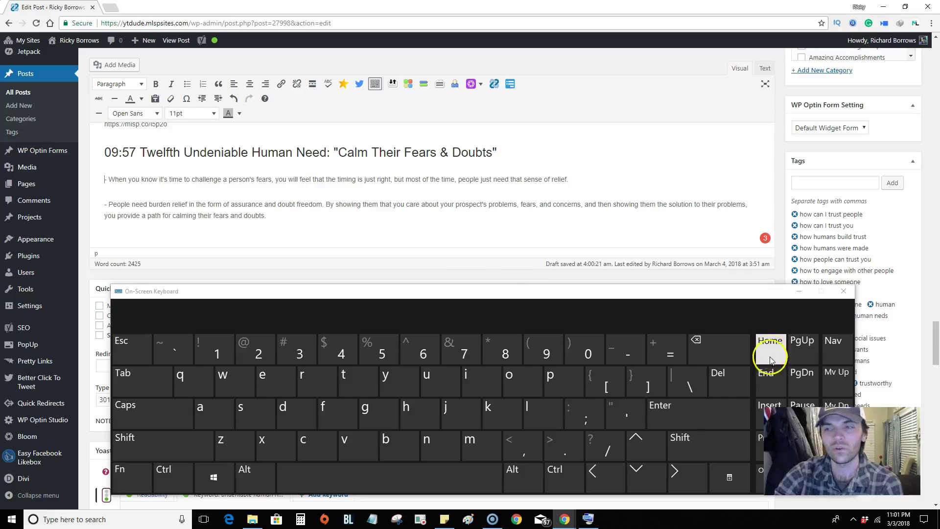
{"action": "left_click", "coordinate": [729, 378]}
{"action": "left_click", "coordinate": [728, 378]}
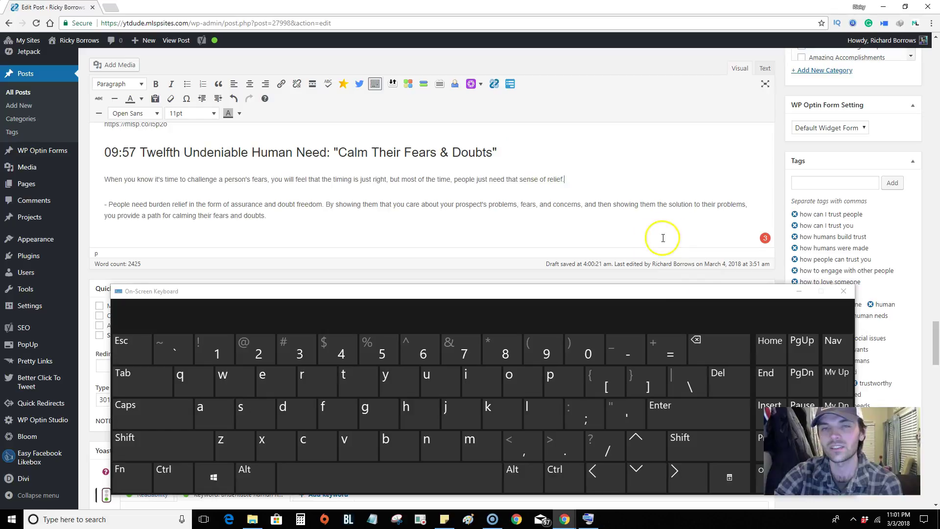
{"action": "left_click", "coordinate": [729, 378]}
{"action": "left_click", "coordinate": [728, 378]}
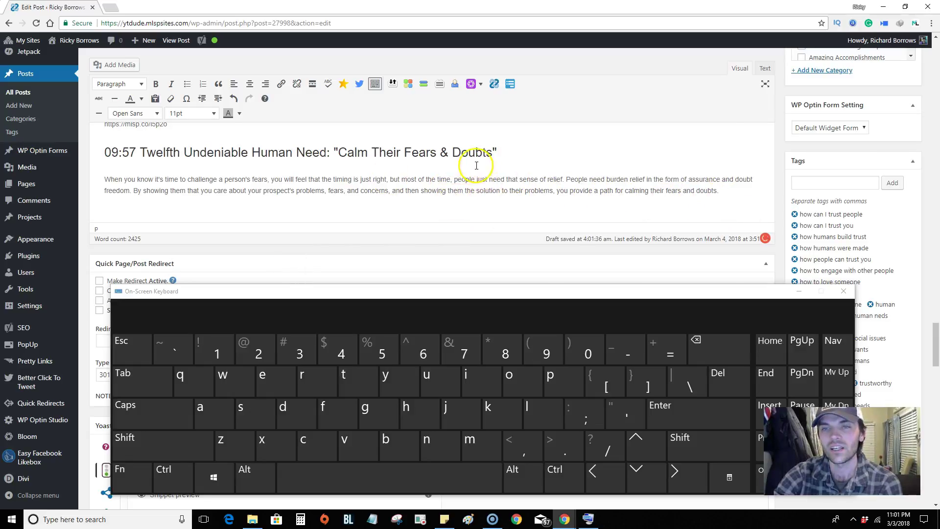
Review the post, place the cursor at its end, and save it with Update
{"action": "scroll", "coordinate": [476, 166], "scroll_direction": "up", "scroll_amount": 8}
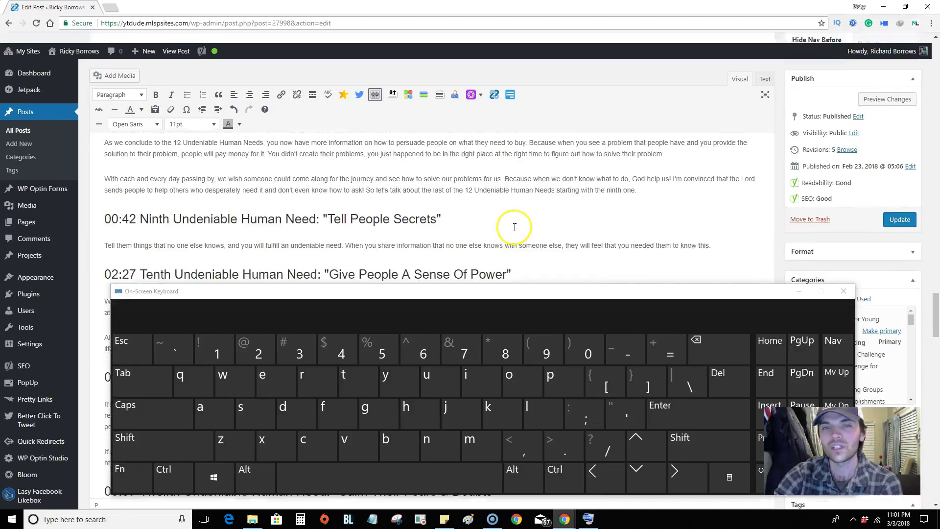
{"action": "scroll", "coordinate": [515, 226], "scroll_direction": "up", "scroll_amount": 10}
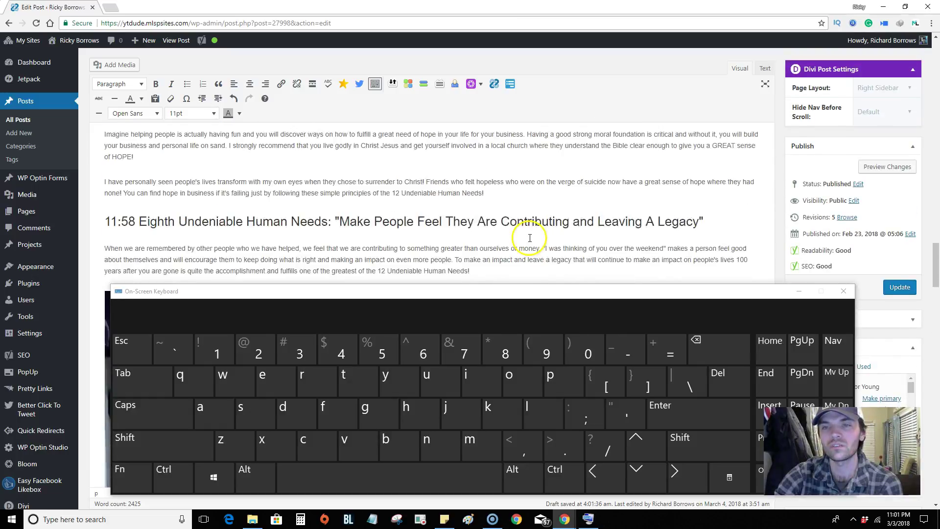
{"action": "scroll", "coordinate": [530, 238], "scroll_direction": "up", "scroll_amount": 15}
{"action": "scroll", "coordinate": [533, 242], "scroll_direction": "down", "scroll_amount": 6}
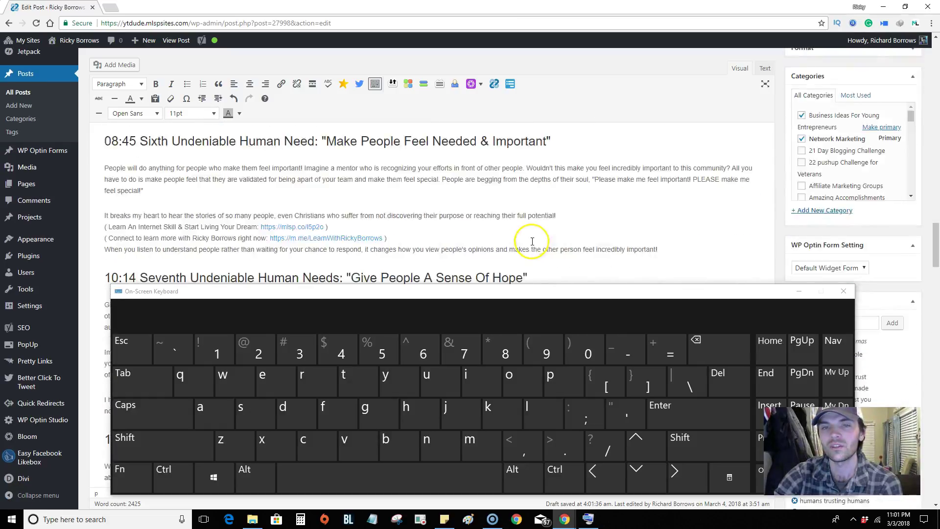
{"action": "scroll", "coordinate": [532, 242], "scroll_direction": "down", "scroll_amount": 20}
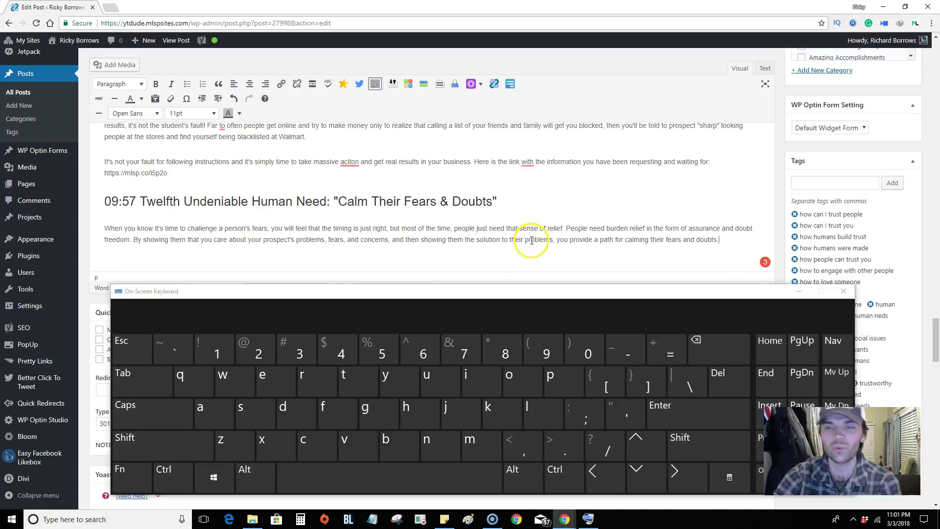
{"action": "scroll", "coordinate": [530, 239], "scroll_direction": "down", "scroll_amount": 5}
{"action": "scroll", "coordinate": [533, 240], "scroll_direction": "up", "scroll_amount": 5}
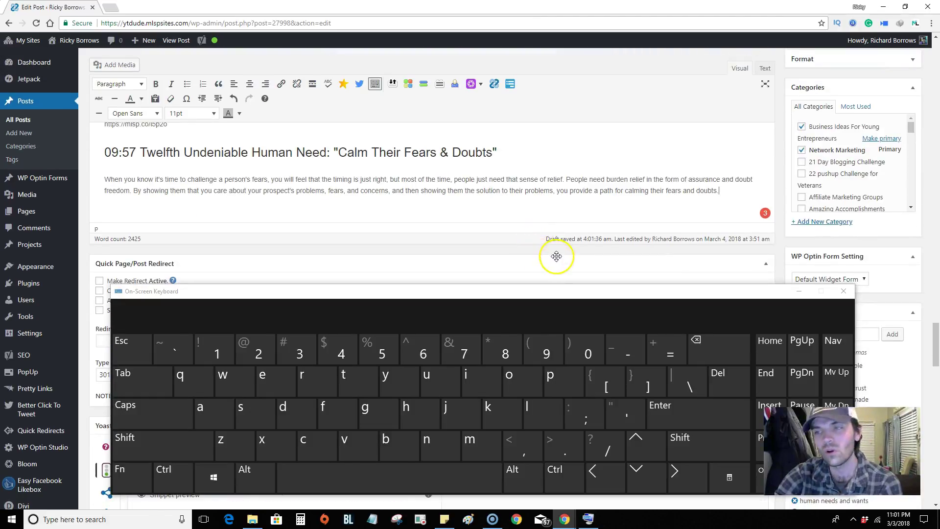
{"action": "scroll", "coordinate": [557, 256], "scroll_direction": "up", "scroll_amount": 1}
{"action": "left_click", "coordinate": [556, 265]}
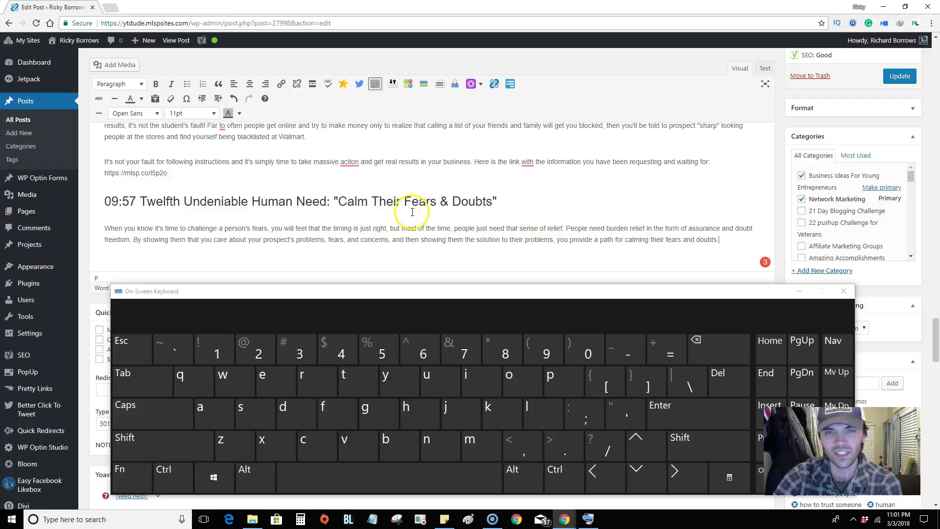
{"action": "left_click", "coordinate": [899, 76]}
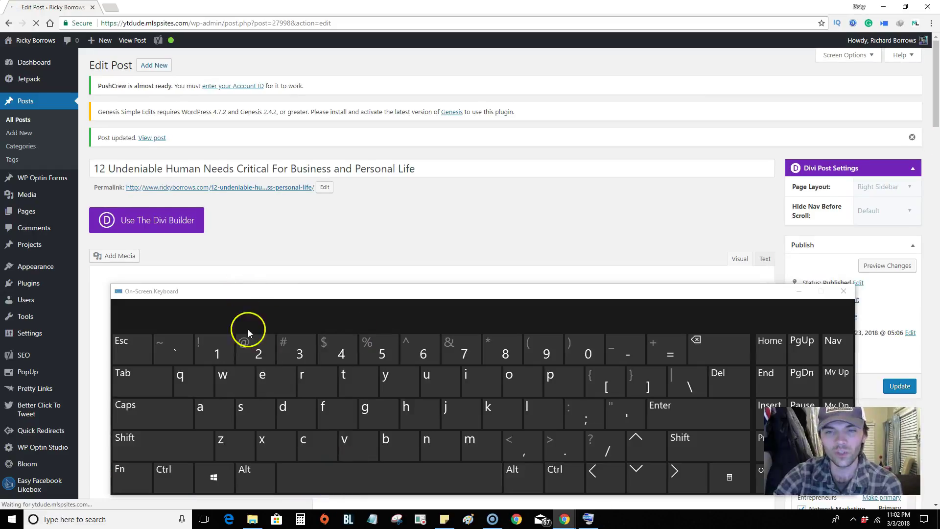
Open a new tab as its own window and load the MyLeadSystemPRO bookmark
{"action": "left_click", "coordinate": [110, 7]}
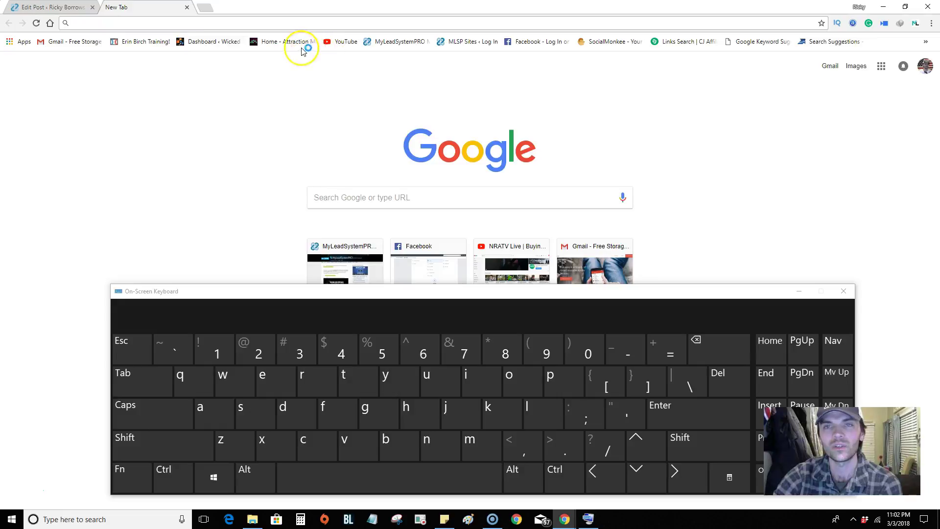
{"action": "left_click_drag", "start_coordinate": [153, 10], "coordinate": [167, 103]}
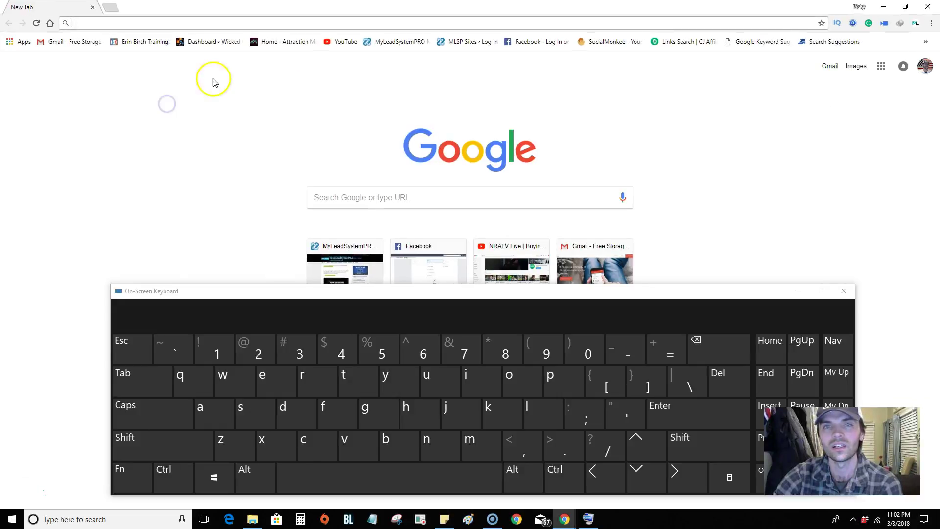
{"action": "left_click", "coordinate": [400, 44]}
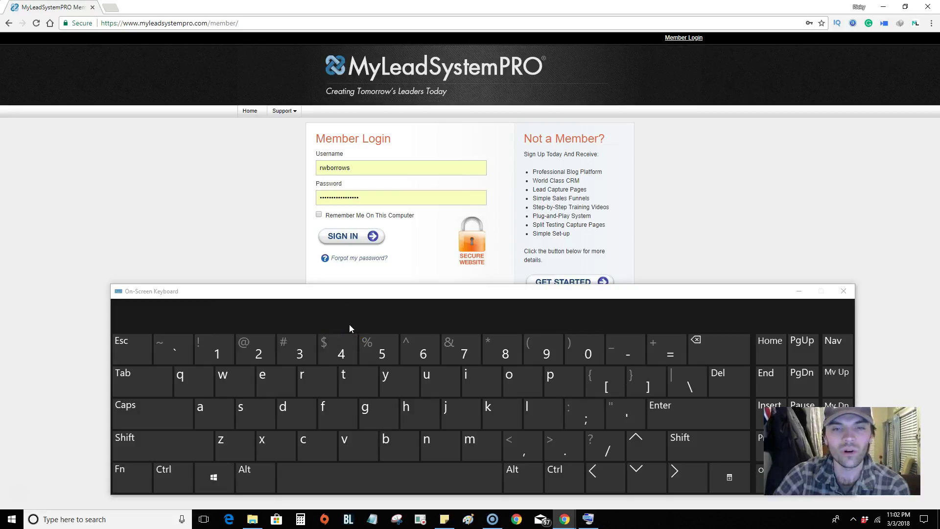
Close the MyLeadSystemPRO login window with Alt+F4 from the On-Screen Keyboard
{"action": "left_click", "coordinate": [248, 473]}
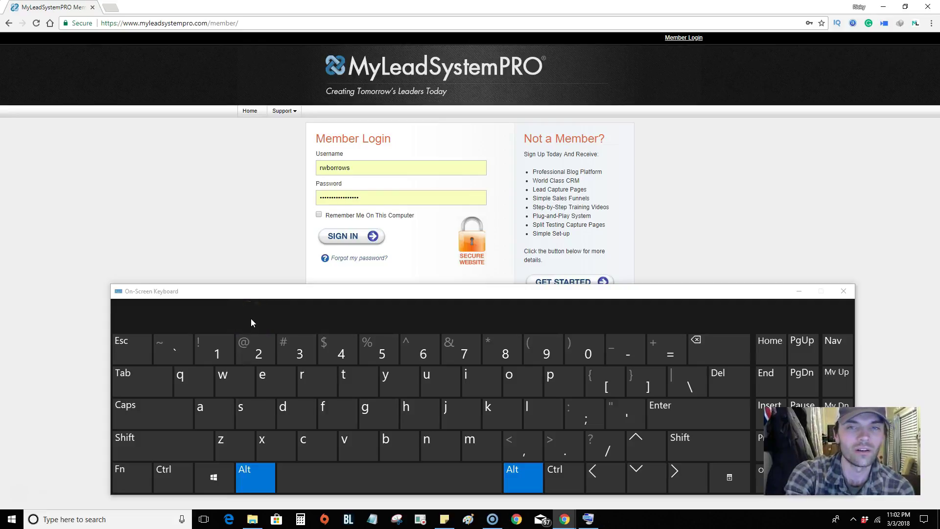
{"action": "key", "text": "Tab"}
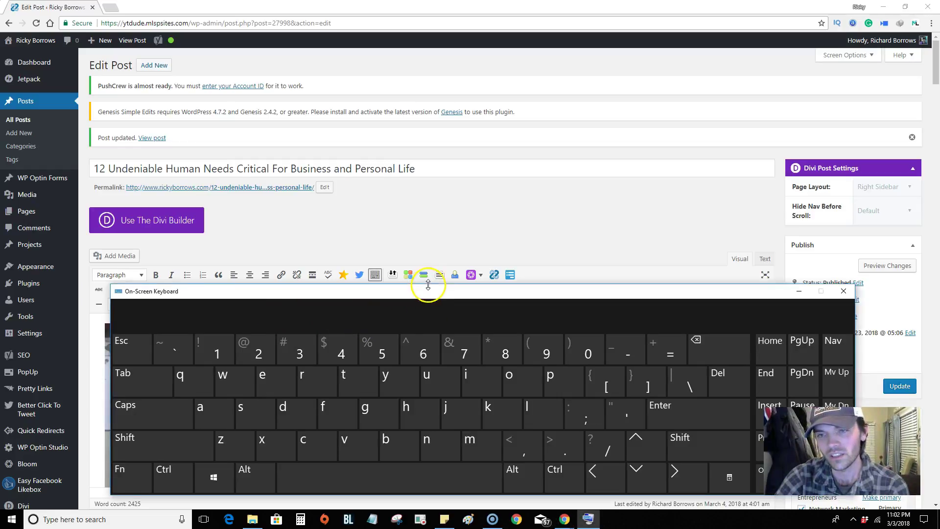
Enlarge the On-Screen Keyboard, latch Alt, and tear a new blank tab into its own window
{"action": "left_click_drag", "start_coordinate": [427, 287], "coordinate": [475, 325]}
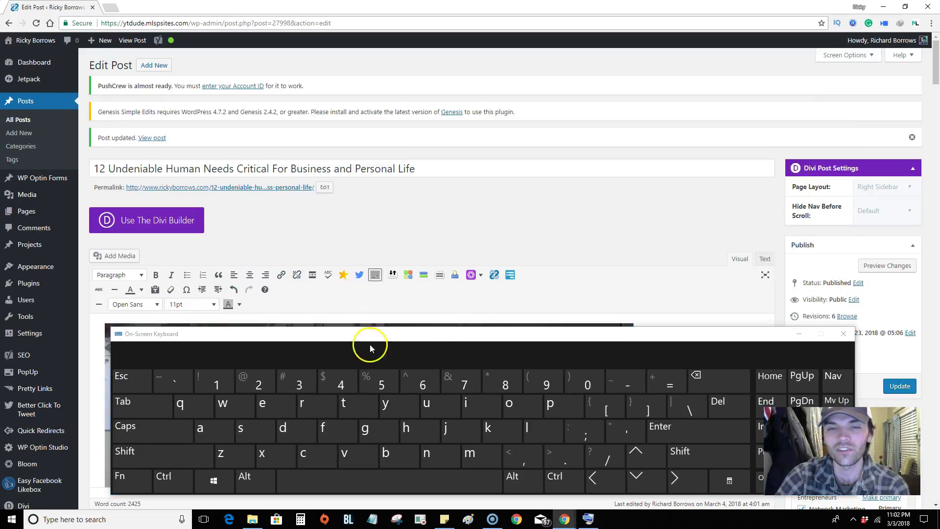
{"action": "left_click", "coordinate": [258, 482]}
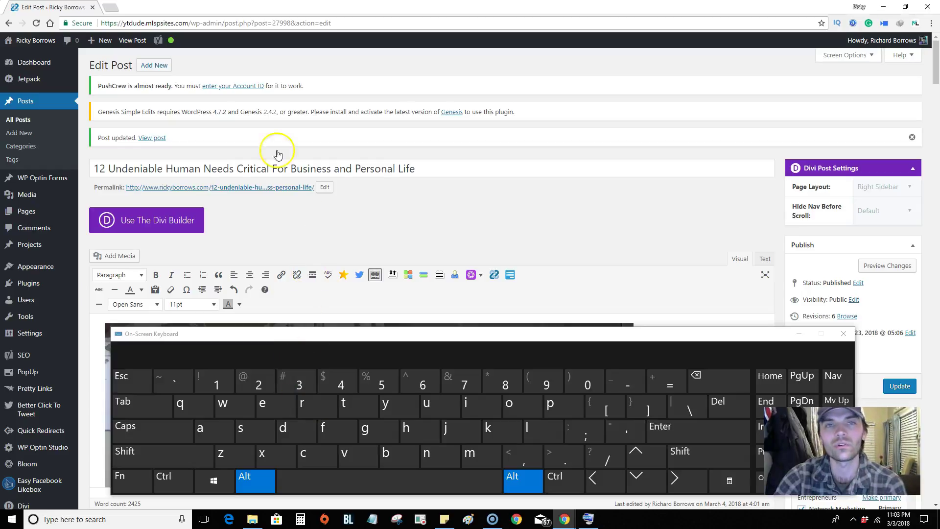
{"action": "left_click", "coordinate": [116, 8]}
{"action": "left_click_drag", "start_coordinate": [159, 8], "coordinate": [199, 105]}
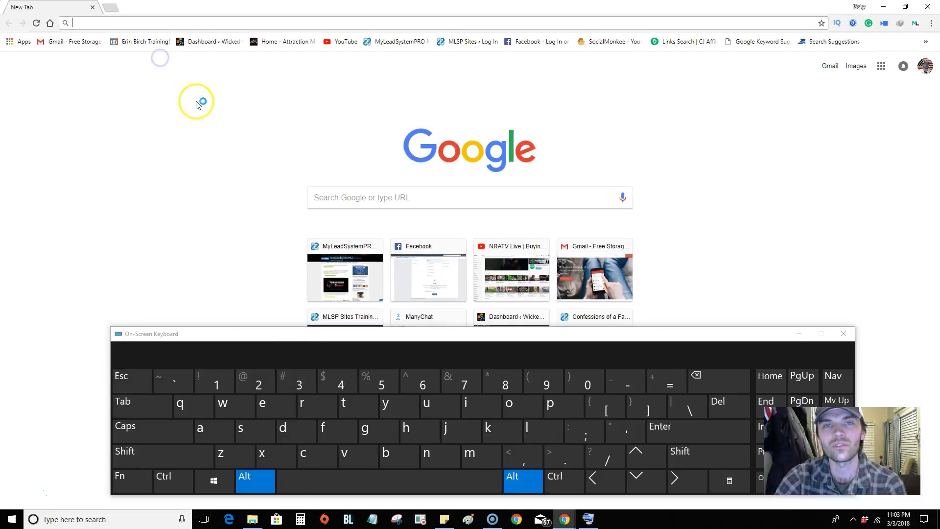
Close the blank New Tab window with Alt+F4, returning to the WordPress editor
{"action": "left_click", "coordinate": [258, 464]}
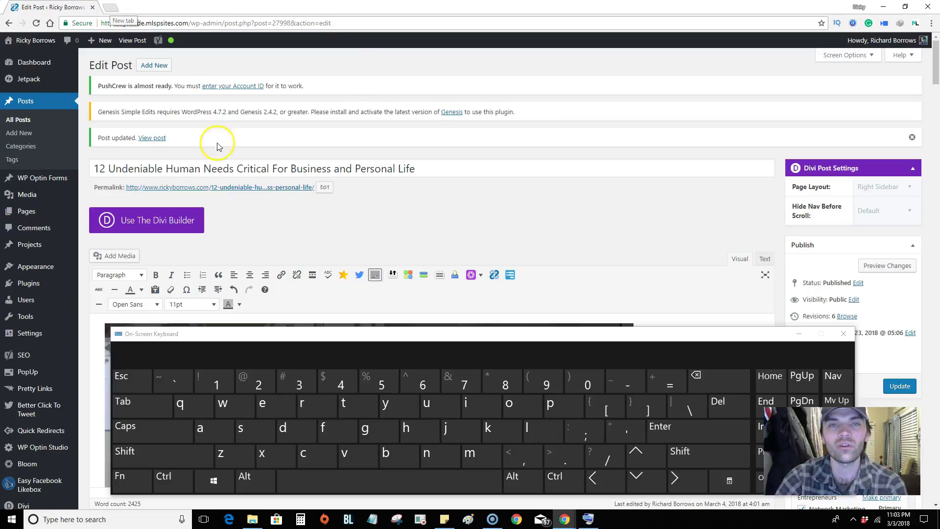
{"action": "left_click", "coordinate": [339, 246]}
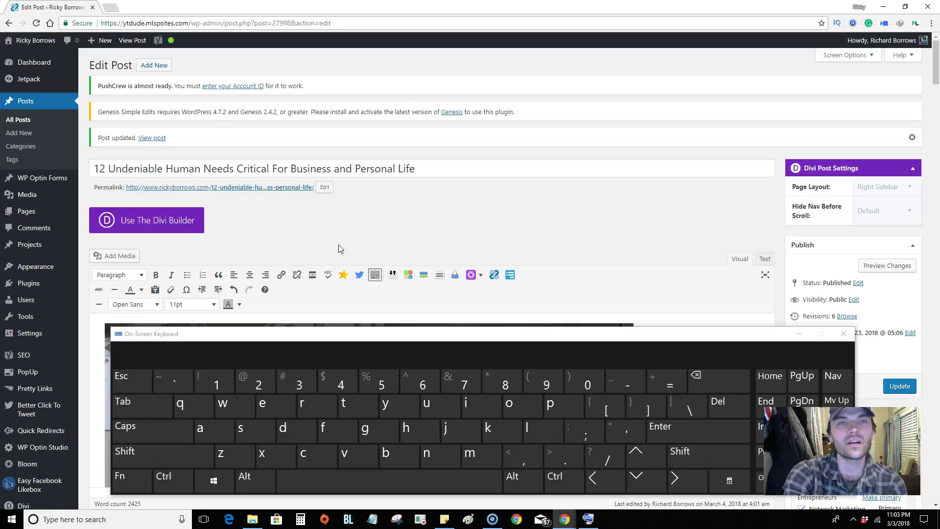
Refresh the Edit Post page with F5
{"action": "key", "text": "F5"}
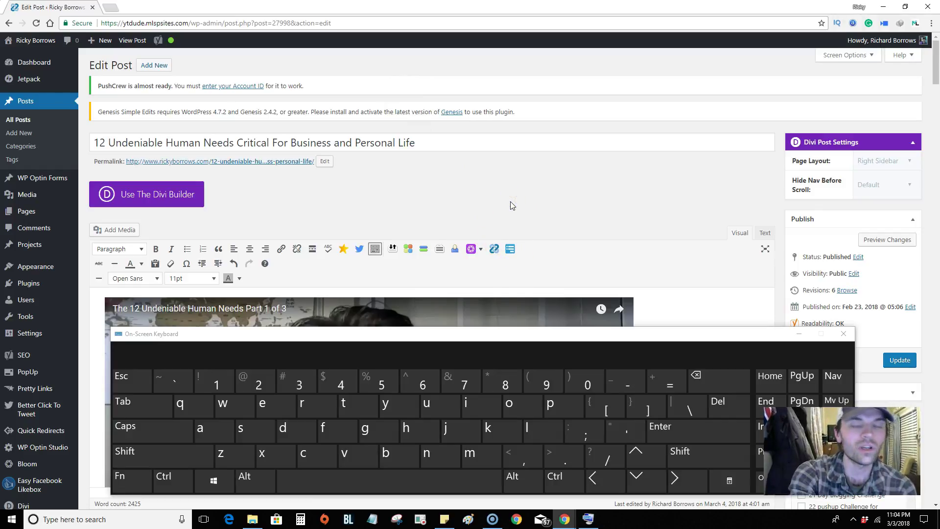
Open the Chrome Help Center with F1 and scroll through its help topics
{"action": "key", "text": "F1"}
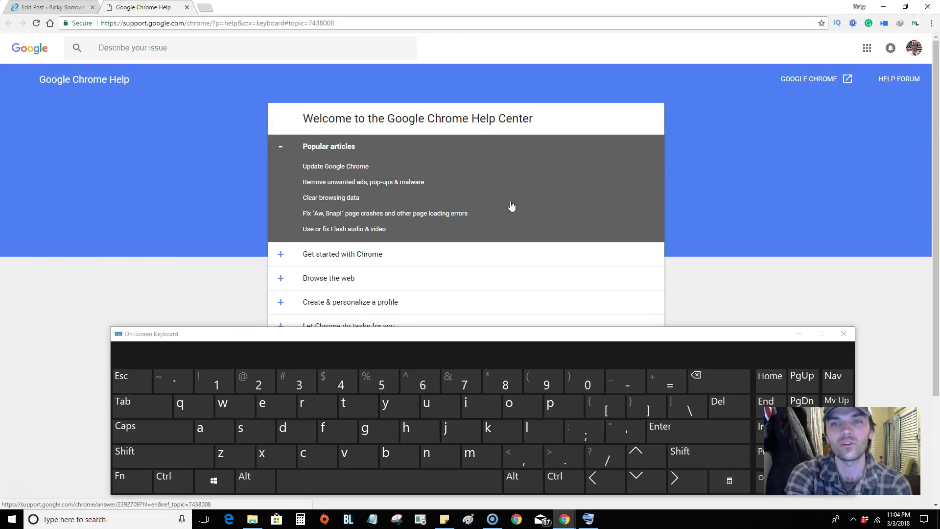
{"action": "scroll", "coordinate": [521, 184], "scroll_direction": "down", "scroll_amount": 2}
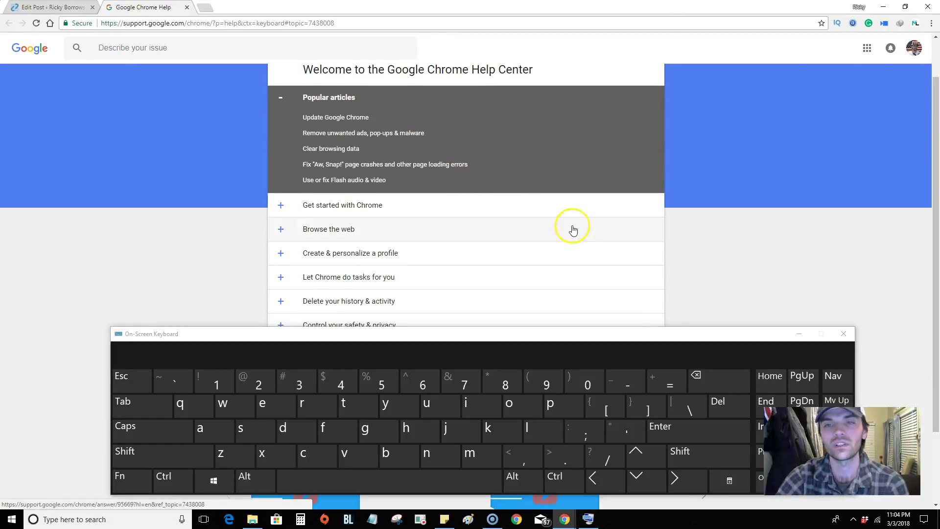
{"action": "scroll", "coordinate": [490, 190], "scroll_direction": "up", "scroll_amount": 2}
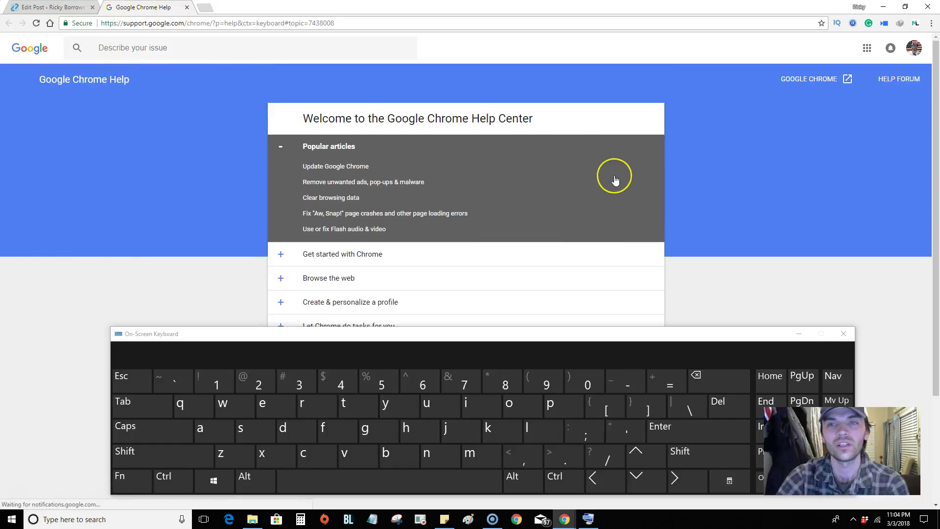
{"action": "scroll", "coordinate": [616, 181], "scroll_direction": "down", "scroll_amount": 1}
{"action": "scroll", "coordinate": [539, 180], "scroll_direction": "down", "scroll_amount": 1}
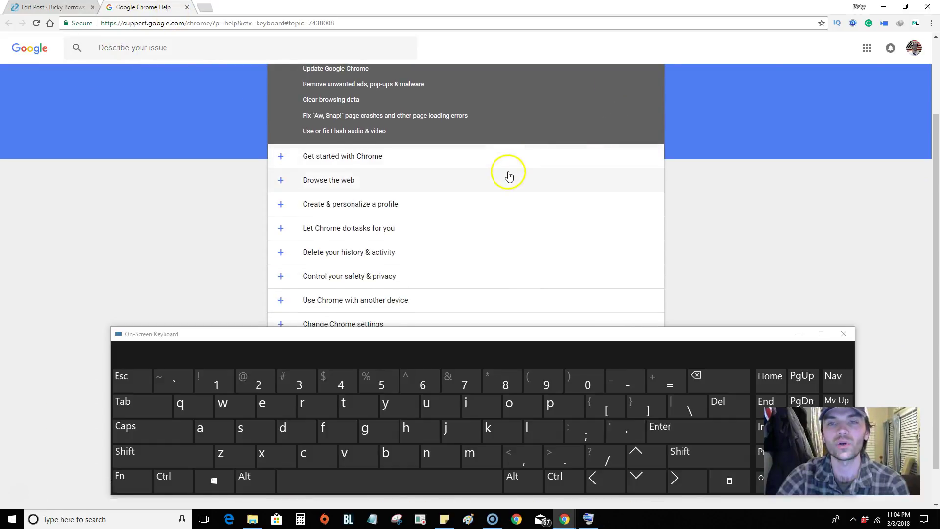
{"action": "scroll", "coordinate": [508, 175], "scroll_direction": "down", "scroll_amount": 1}
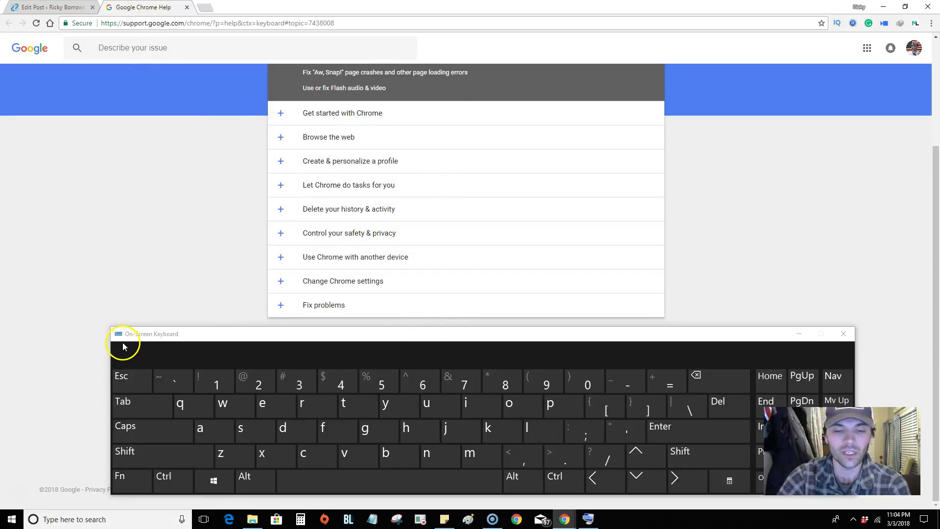
{"action": "scroll", "coordinate": [219, 299], "scroll_direction": "up", "scroll_amount": 3}
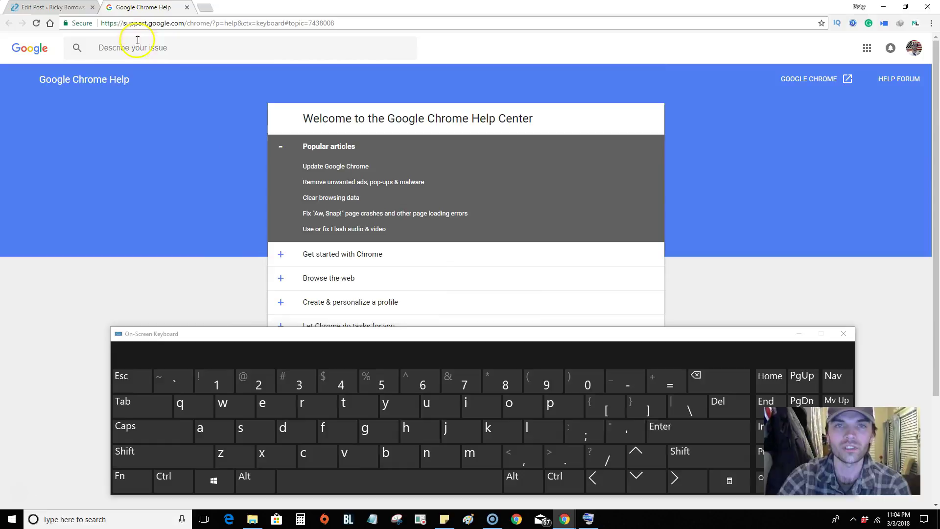
From the browser's start page, run a Google search for 'food'
{"action": "left_click", "coordinate": [50, 23]}
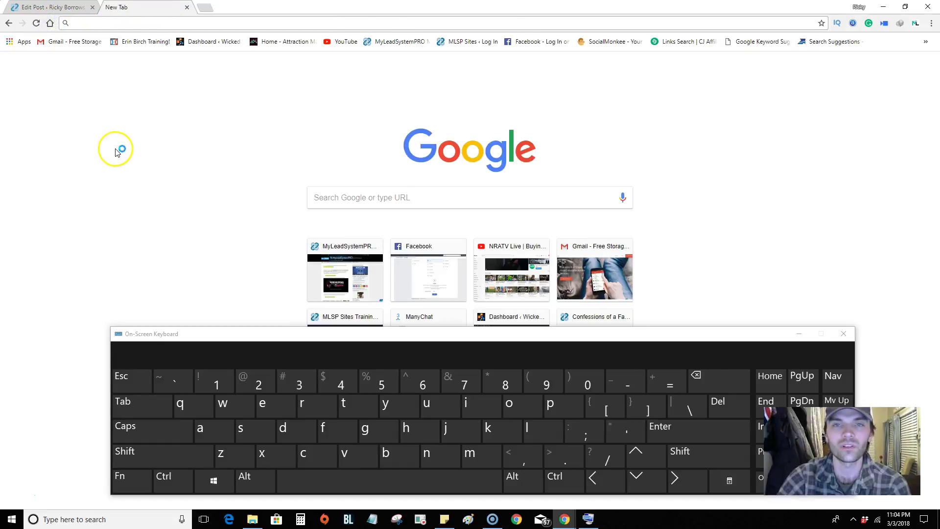
{"action": "left_click", "coordinate": [365, 201]}
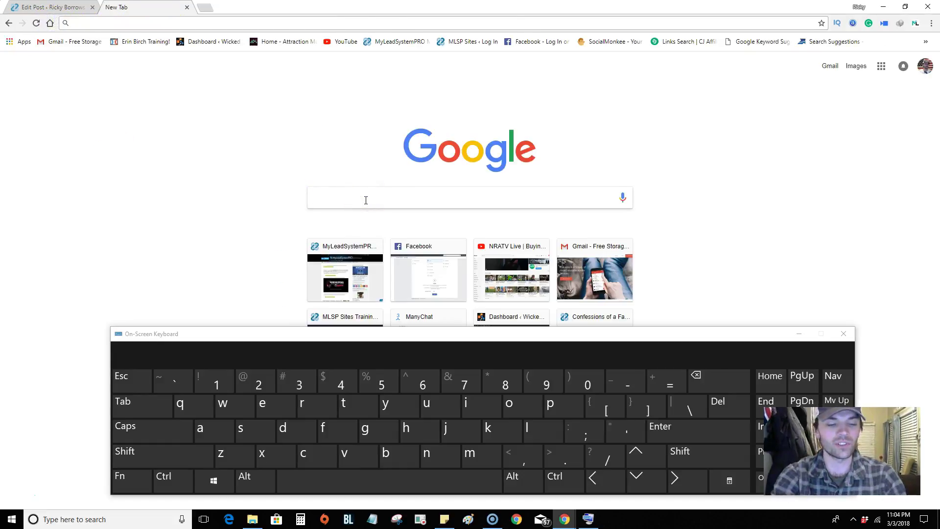
{"action": "type", "text": "food"}
{"action": "key", "text": "Return"}
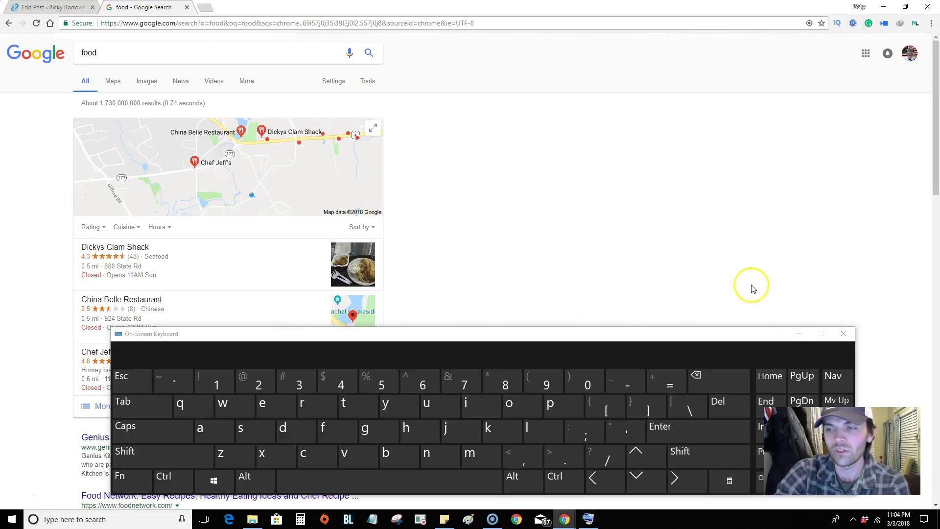
Page down and up through the food results with the On-Screen Keyboard's PgDn and PgUp
{"action": "left_click", "coordinate": [811, 404]}
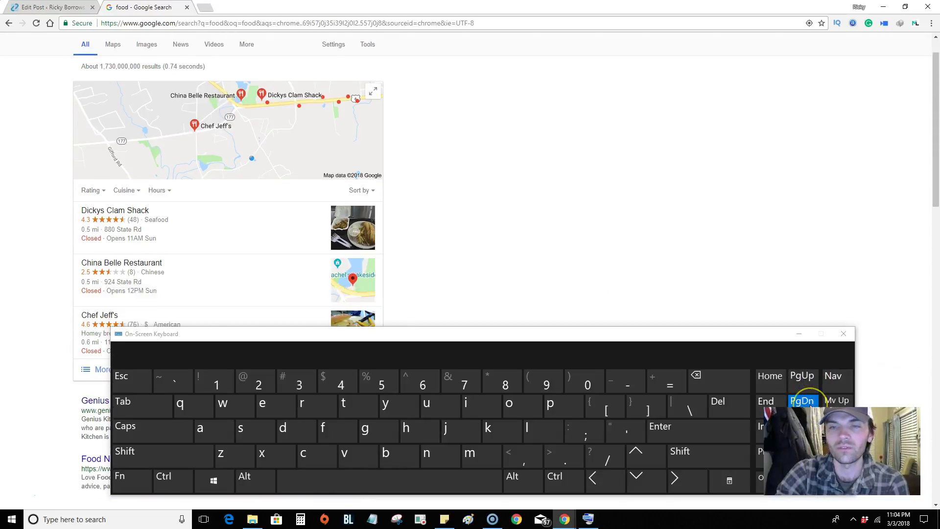
{"action": "left_click", "coordinate": [810, 405]}
{"action": "left_click", "coordinate": [811, 405]}
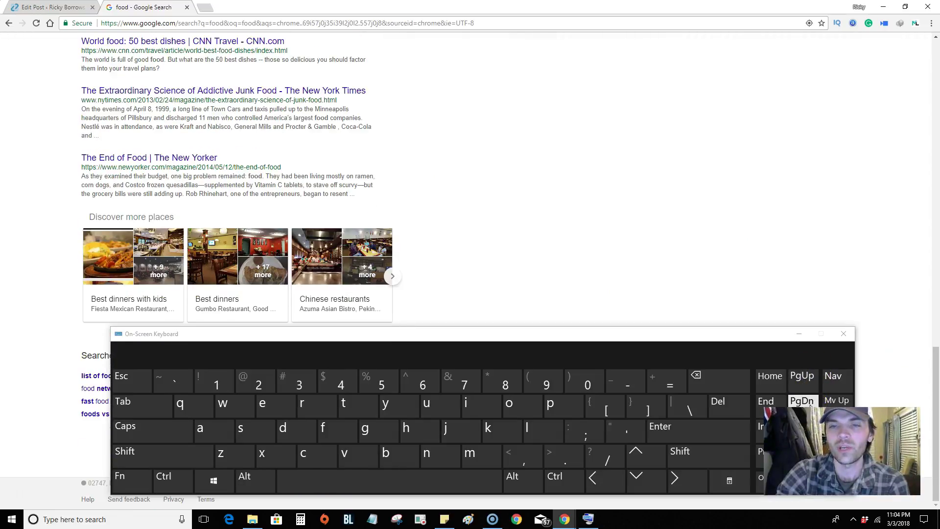
{"action": "left_click", "coordinate": [807, 386]}
{"action": "left_click", "coordinate": [808, 386]}
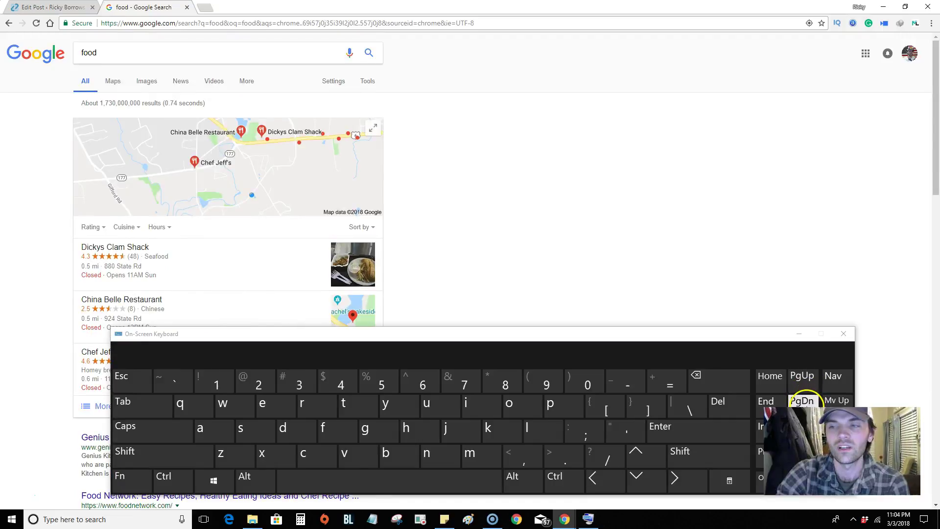
{"action": "left_click", "coordinate": [803, 400]}
{"action": "left_click", "coordinate": [804, 400]}
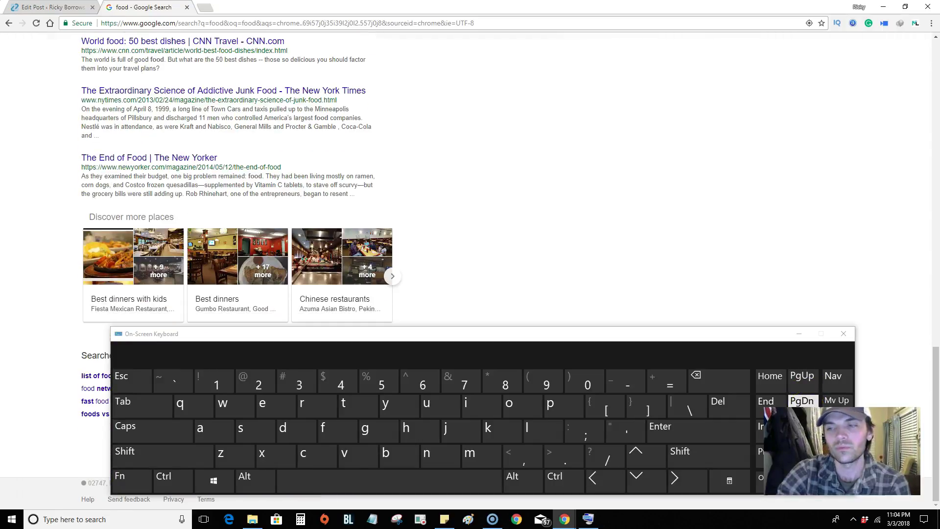
{"action": "left_click", "coordinate": [802, 376]}
{"action": "left_click", "coordinate": [802, 377]}
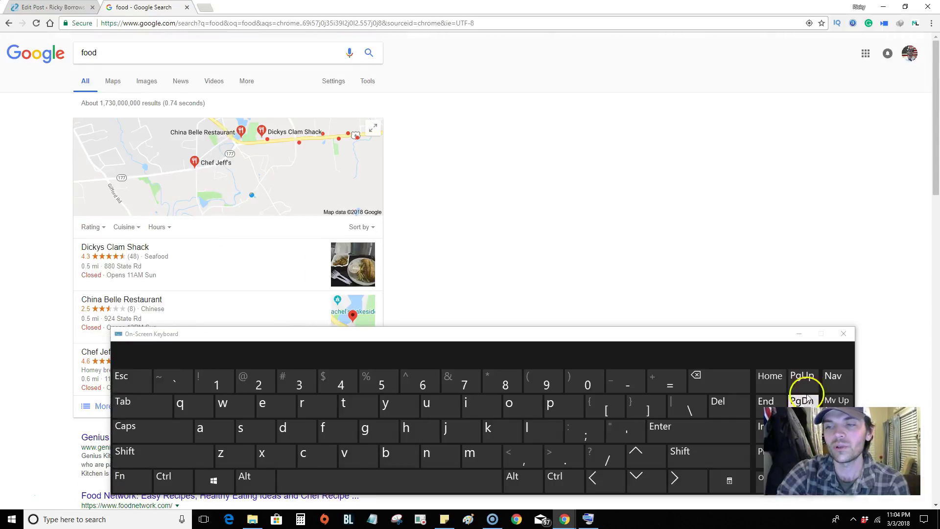
{"action": "left_click", "coordinate": [802, 400]}
{"action": "left_click", "coordinate": [802, 400]}
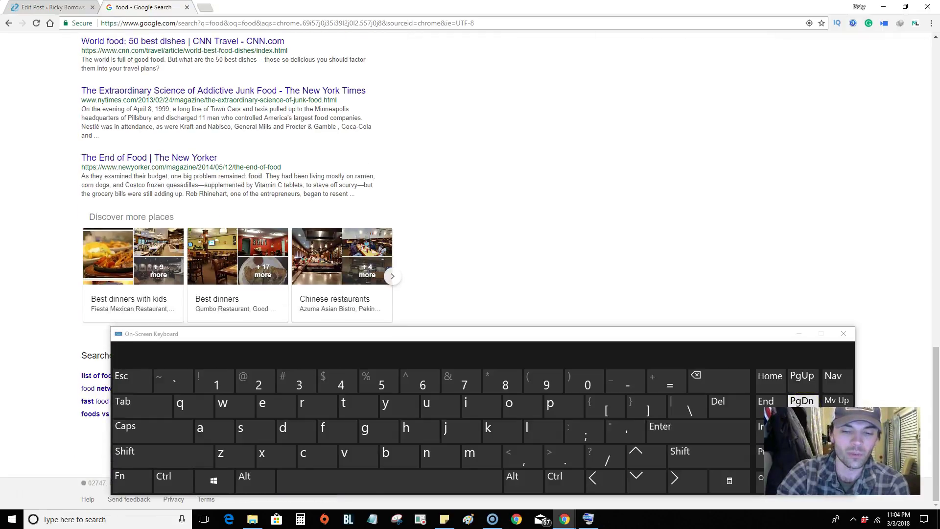
Scroll the food results, then detach their tab into a separate Chrome window
{"action": "scroll", "coordinate": [595, 191], "scroll_direction": "up", "scroll_amount": 15}
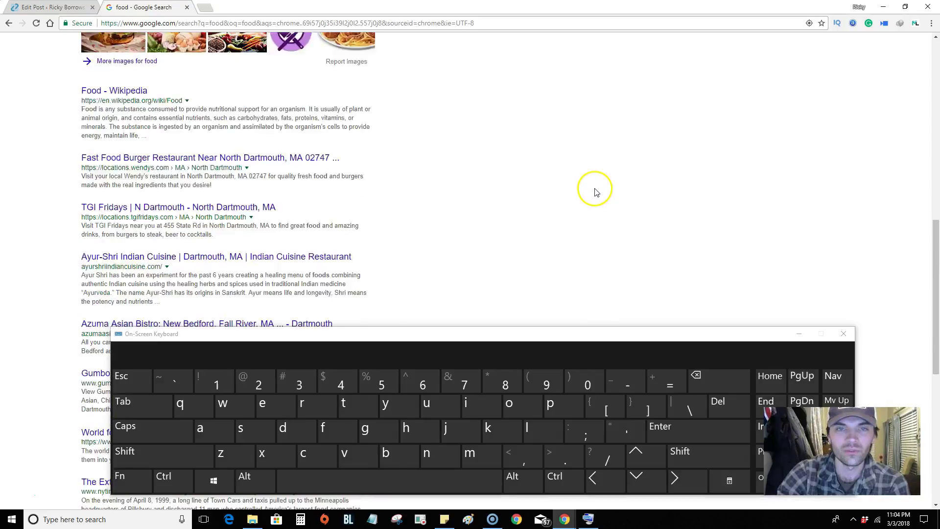
{"action": "scroll", "coordinate": [595, 194], "scroll_direction": "up", "scroll_amount": 4}
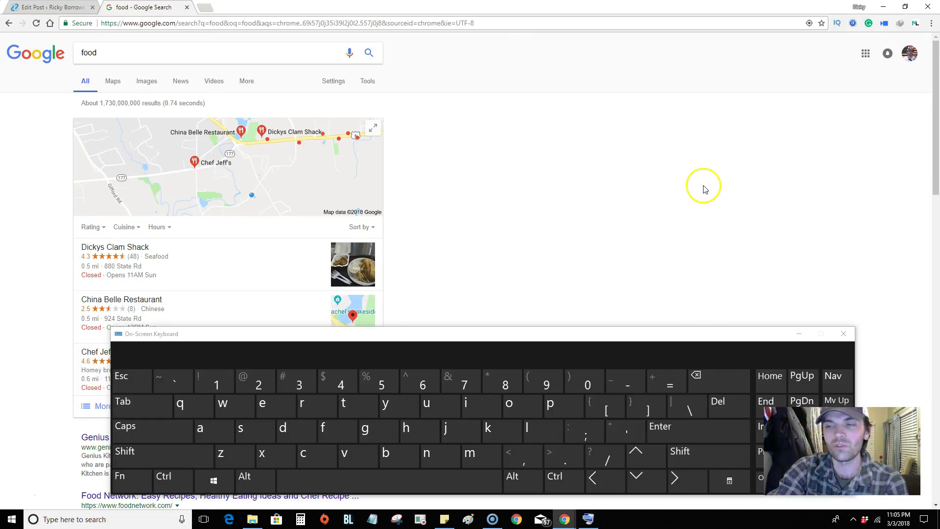
{"action": "scroll", "coordinate": [697, 187], "scroll_direction": "down", "scroll_amount": 15}
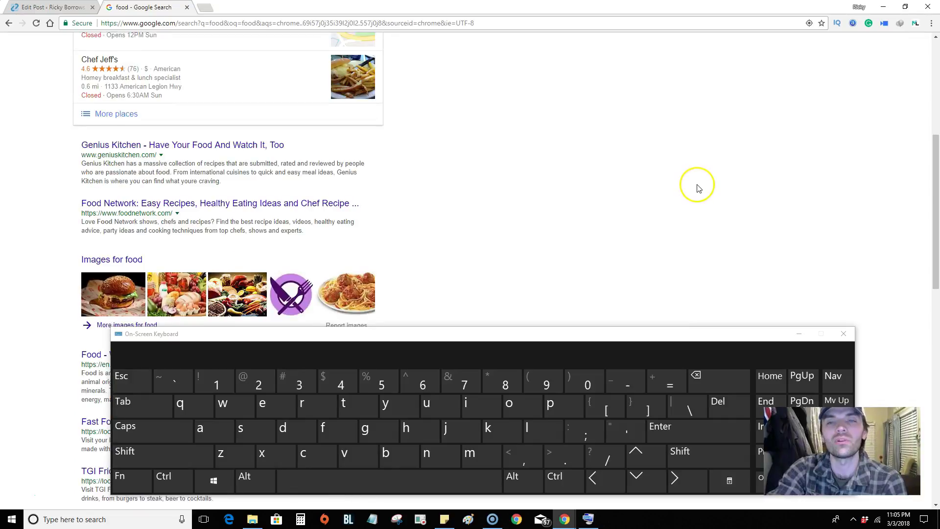
{"action": "scroll", "coordinate": [699, 188], "scroll_direction": "up", "scroll_amount": 8}
{"action": "scroll", "coordinate": [699, 188], "scroll_direction": "up", "scroll_amount": 4}
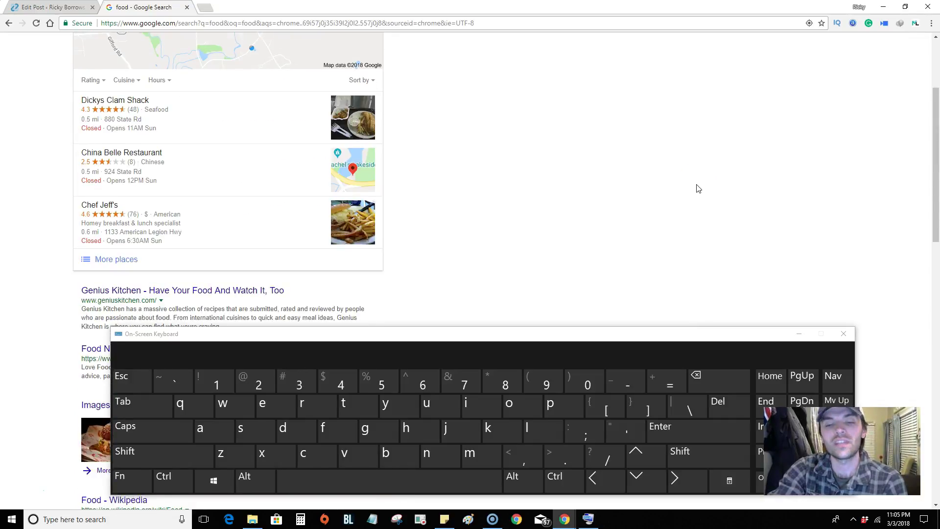
{"action": "scroll", "coordinate": [697, 189], "scroll_direction": "down", "scroll_amount": 4}
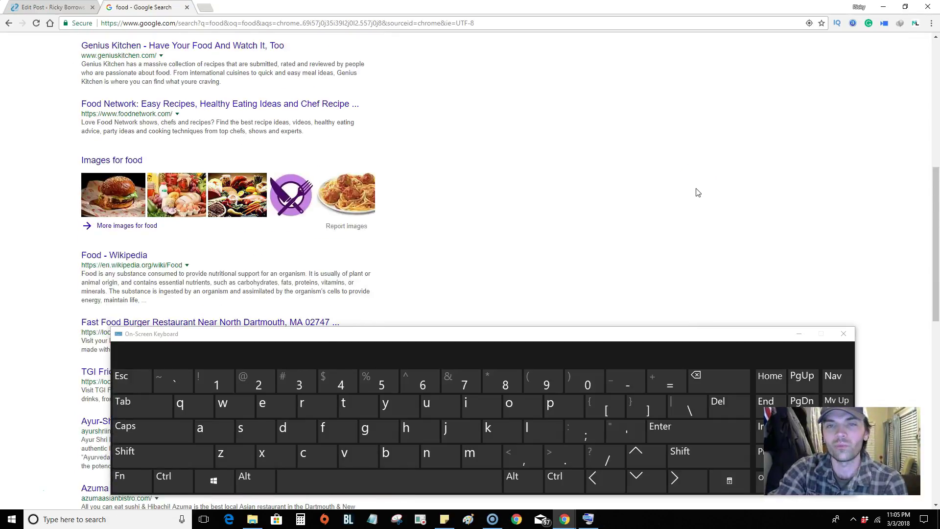
{"action": "scroll", "coordinate": [698, 191], "scroll_direction": "up", "scroll_amount": 7}
{"action": "scroll", "coordinate": [697, 193], "scroll_direction": "down", "scroll_amount": 20}
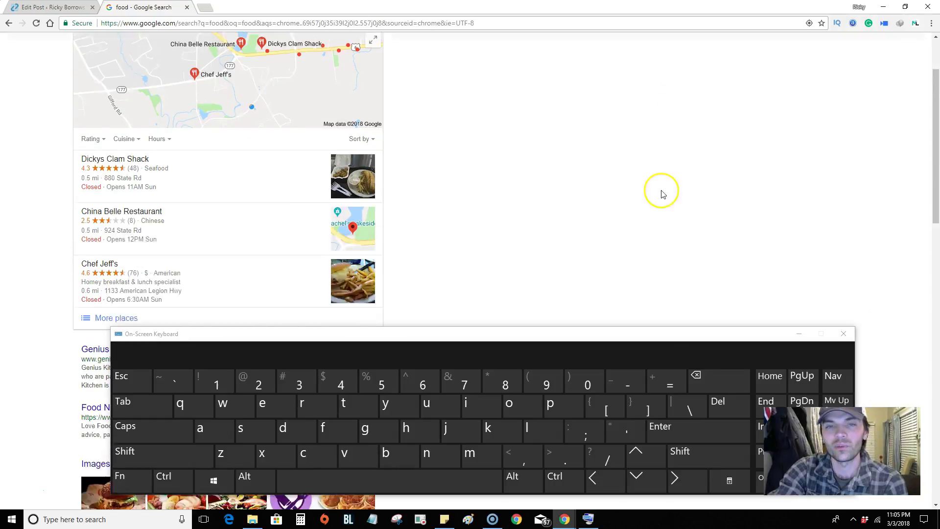
{"action": "scroll", "coordinate": [555, 179], "scroll_direction": "up", "scroll_amount": 20}
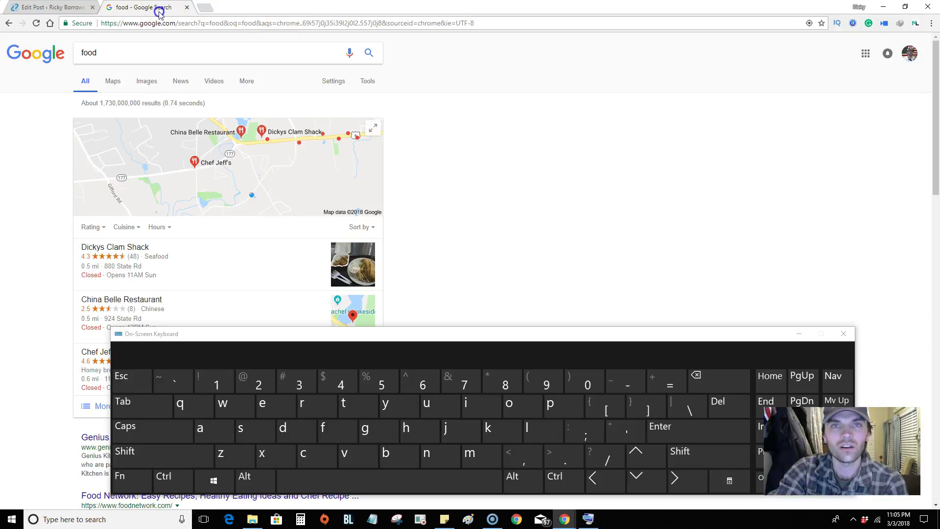
{"action": "left_click_drag", "start_coordinate": [157, 9], "coordinate": [181, 50]}
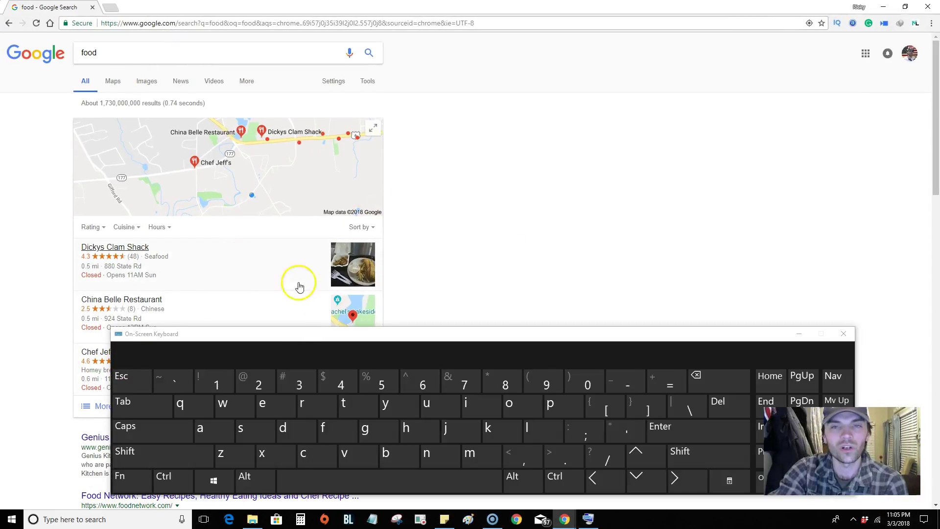
Latch Alt on the On-Screen Keyboard and bring up the Alt+Tab switcher, raising the keyboard window
{"action": "left_click", "coordinate": [255, 490]}
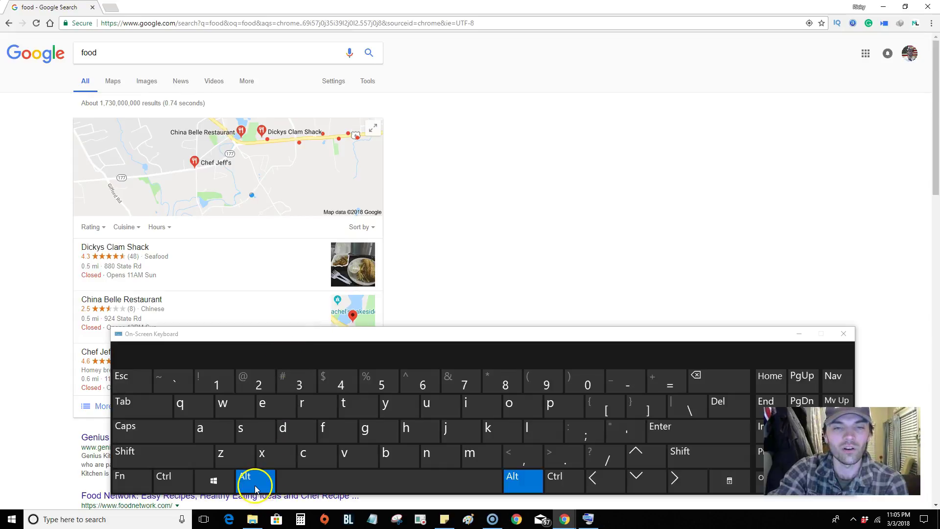
{"action": "left_click", "coordinate": [155, 403]}
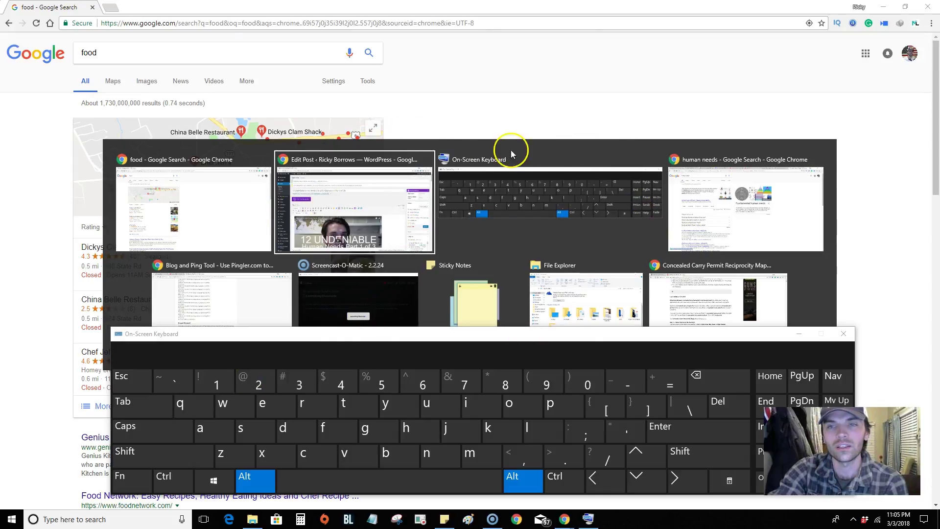
{"action": "left_click", "coordinate": [533, 117]}
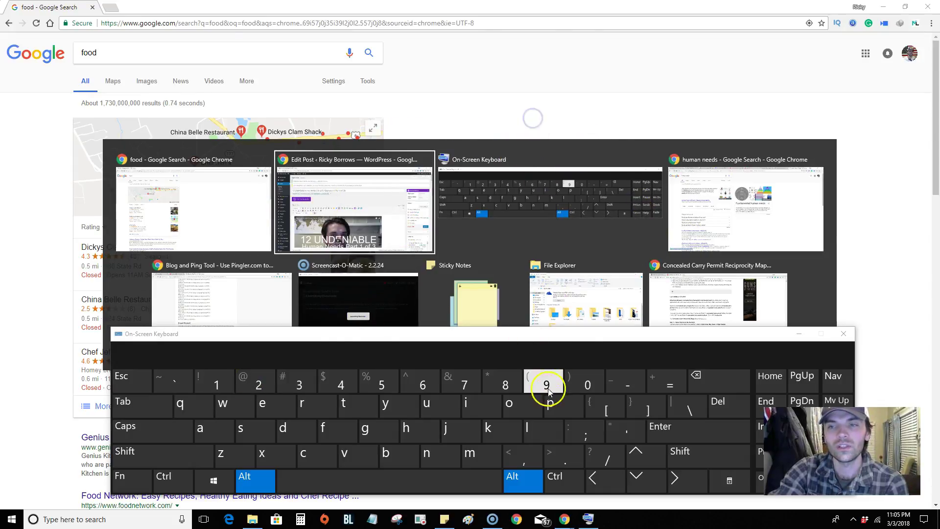
{"action": "left_click_drag", "start_coordinate": [546, 336], "coordinate": [528, 318]}
{"action": "left_click", "coordinate": [235, 461]}
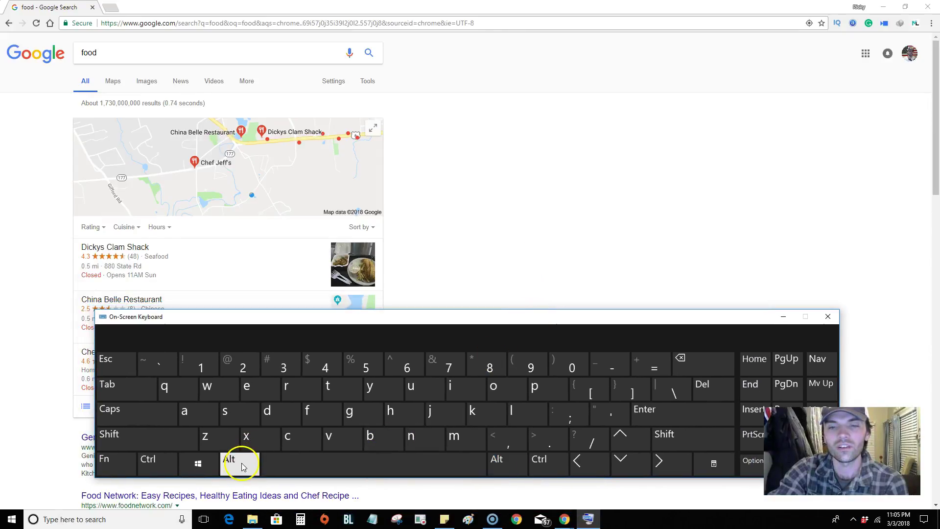
{"action": "left_click", "coordinate": [238, 462]}
{"action": "left_click", "coordinate": [139, 396]}
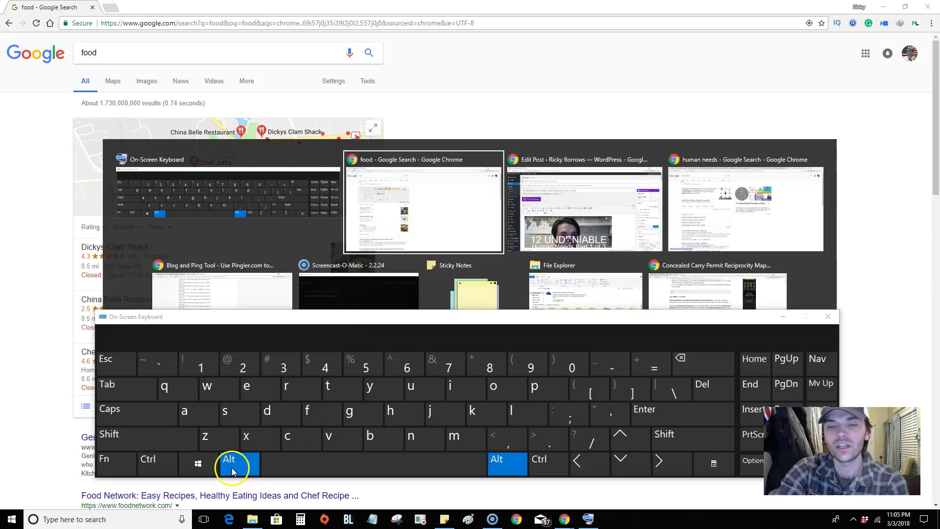
Cycle the Alt+Tab switcher through the open windows and switch to WordPress Edit Post
{"action": "left_click", "coordinate": [131, 389]}
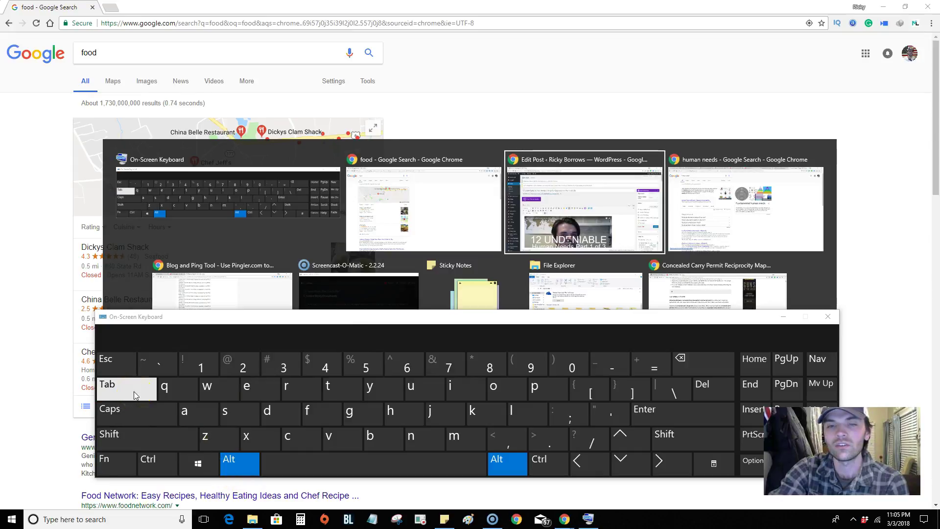
{"action": "left_click", "coordinate": [132, 389]}
{"action": "left_click", "coordinate": [136, 395]}
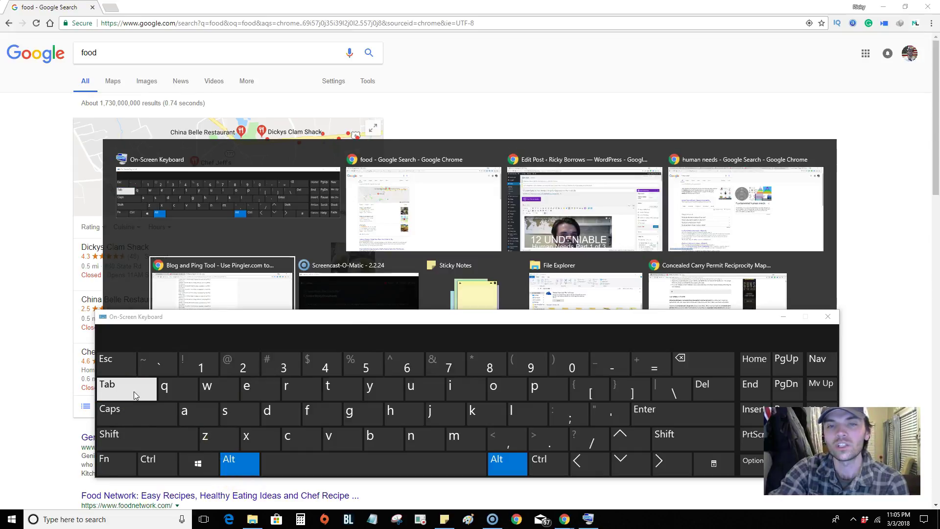
{"action": "left_click", "coordinate": [136, 396]}
{"action": "left_click", "coordinate": [136, 395]}
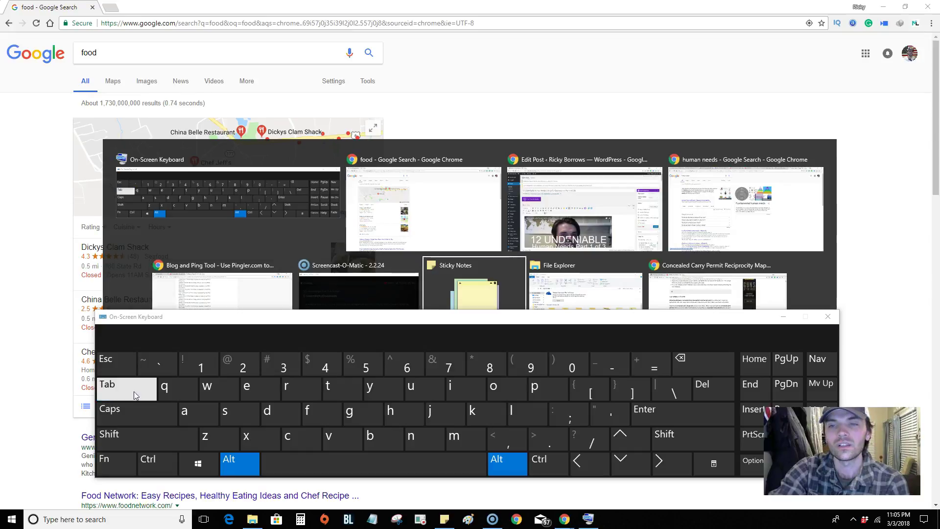
{"action": "left_click", "coordinate": [136, 395]}
{"action": "left_click", "coordinate": [136, 395]}
{"action": "left_click", "coordinate": [136, 395]}
{"action": "left_click", "coordinate": [136, 395]}
{"action": "left_click", "coordinate": [136, 395]}
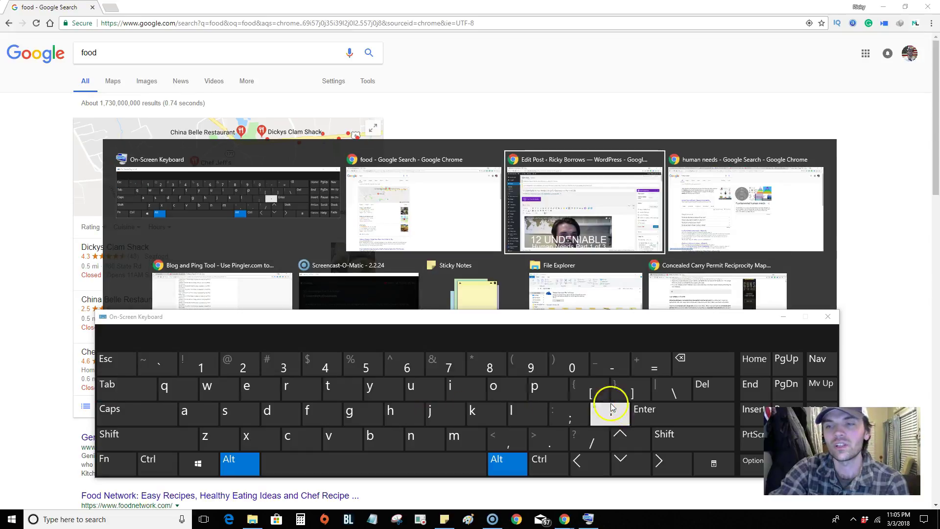
{"action": "left_click", "coordinate": [656, 412]}
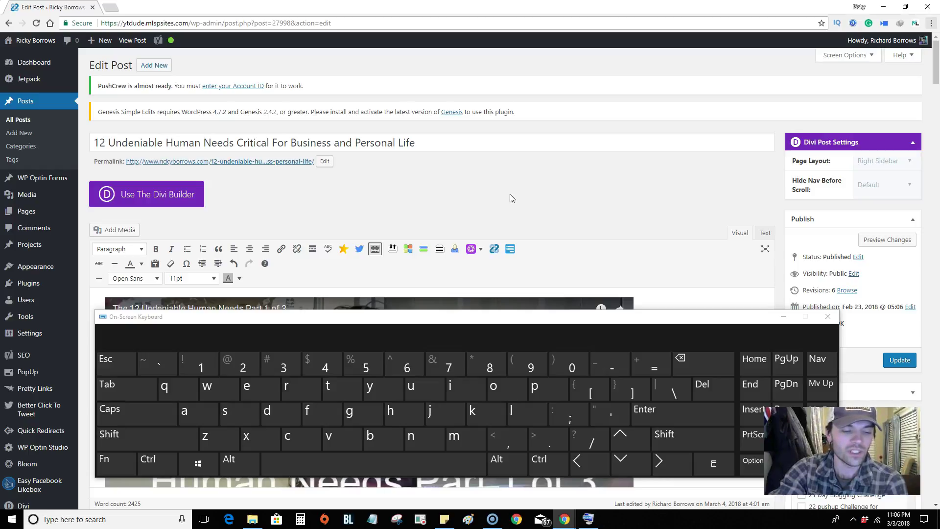
Open Task View with Win+Tab and choose the WordPress Edit Post window
{"action": "left_click", "coordinate": [200, 465]}
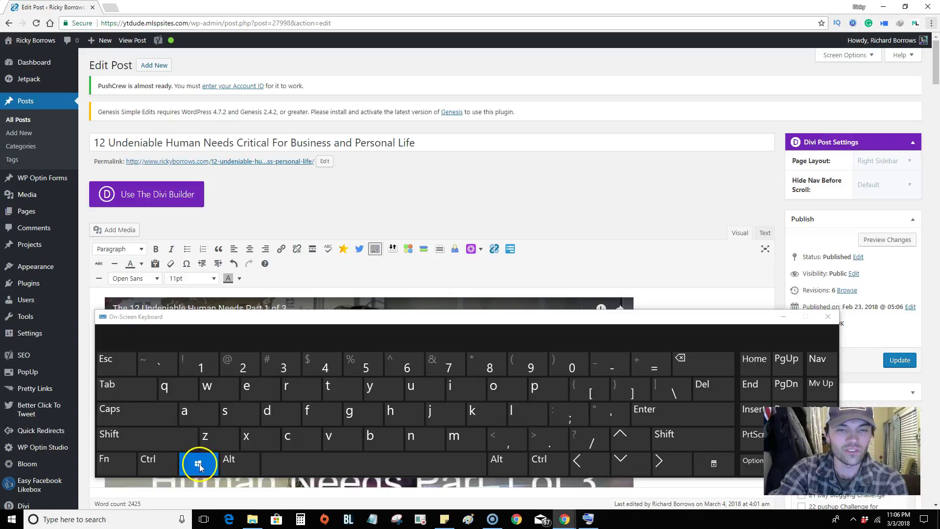
{"action": "left_click", "coordinate": [150, 390]}
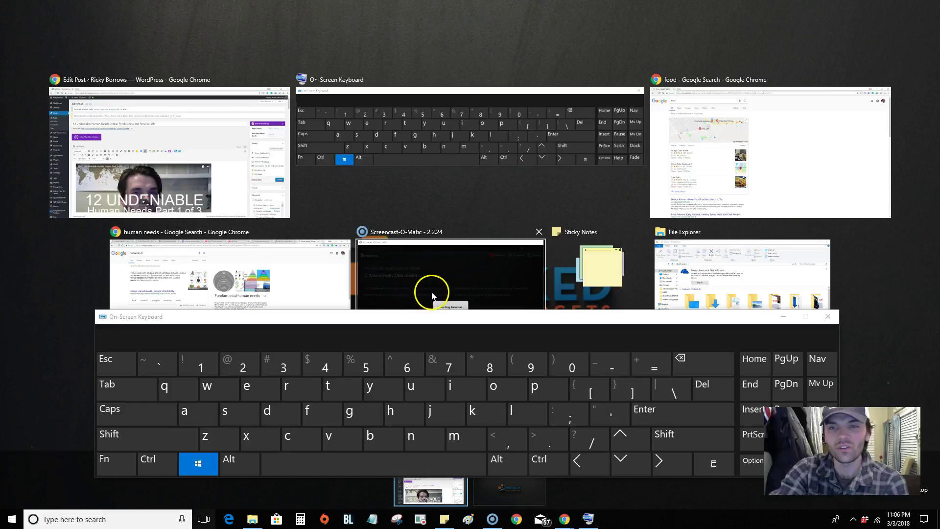
{"action": "left_click", "coordinate": [218, 151]}
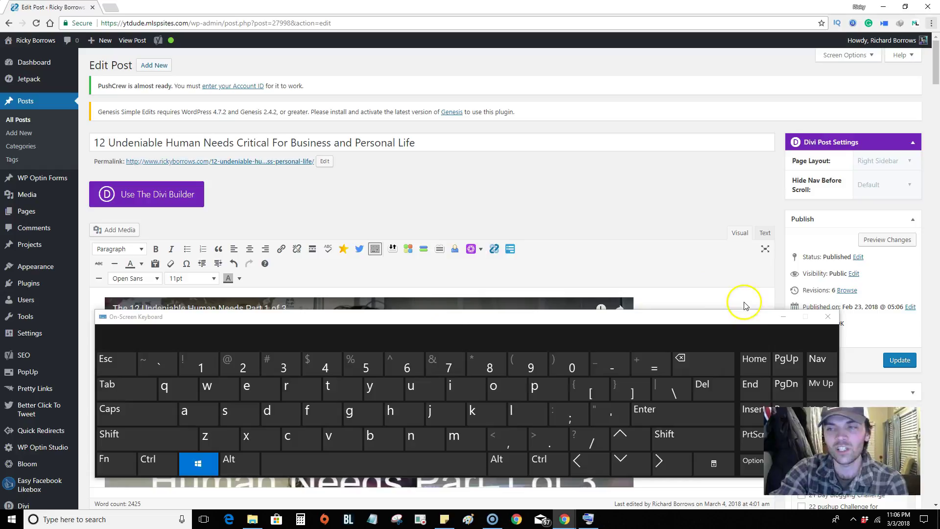
{"action": "left_click", "coordinate": [828, 316]}
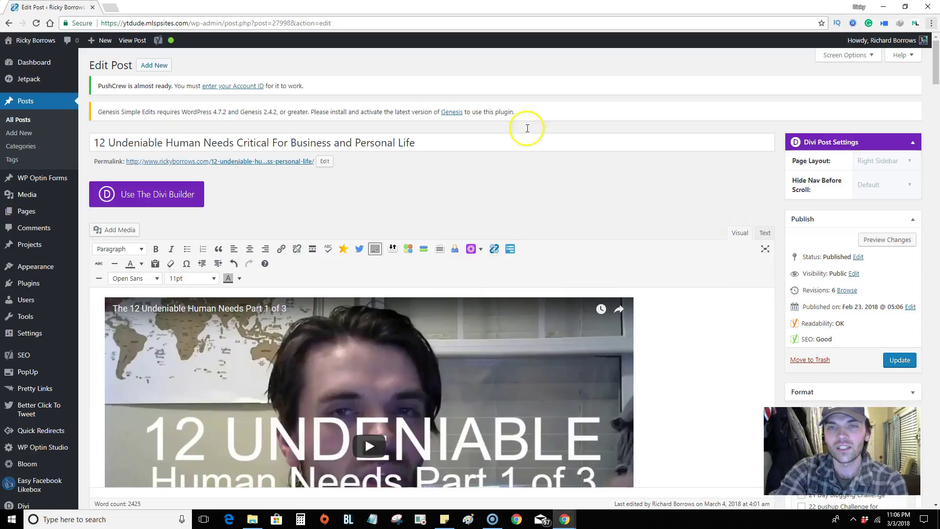